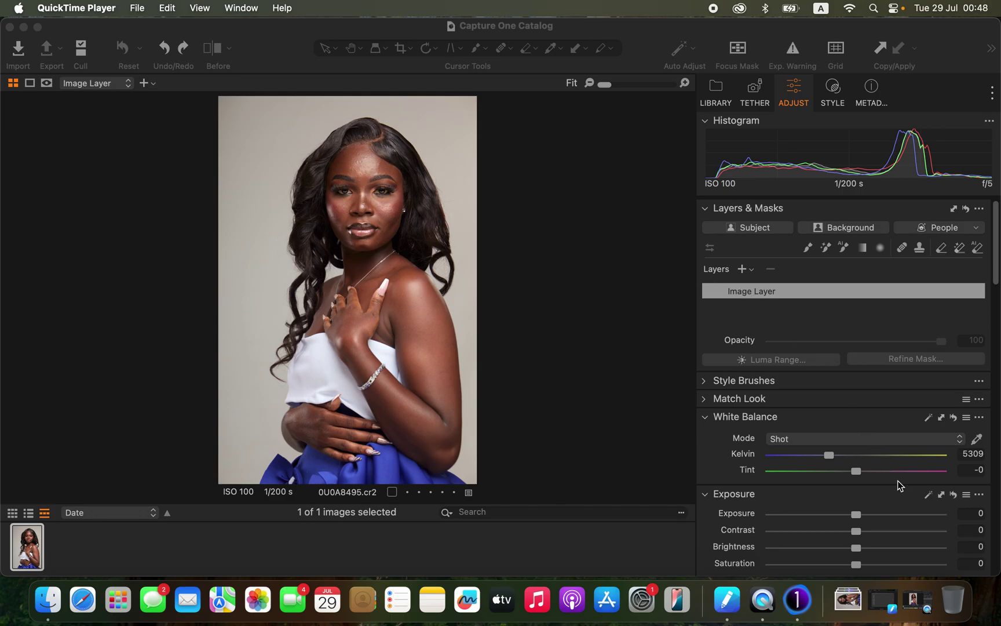
- Bring Capture One forward and load the Migration layout from Window > Workspace
scroll(897, 481, down, 1)
scroll(897, 480, up, 1)
click(369, 27)
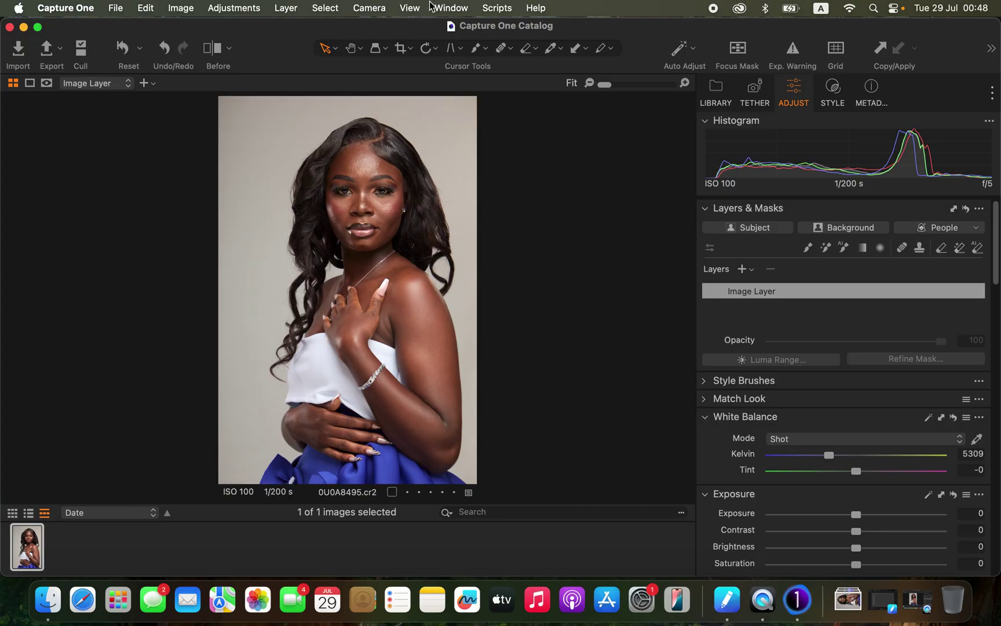
click(451, 8)
mouse_move(459, 29)
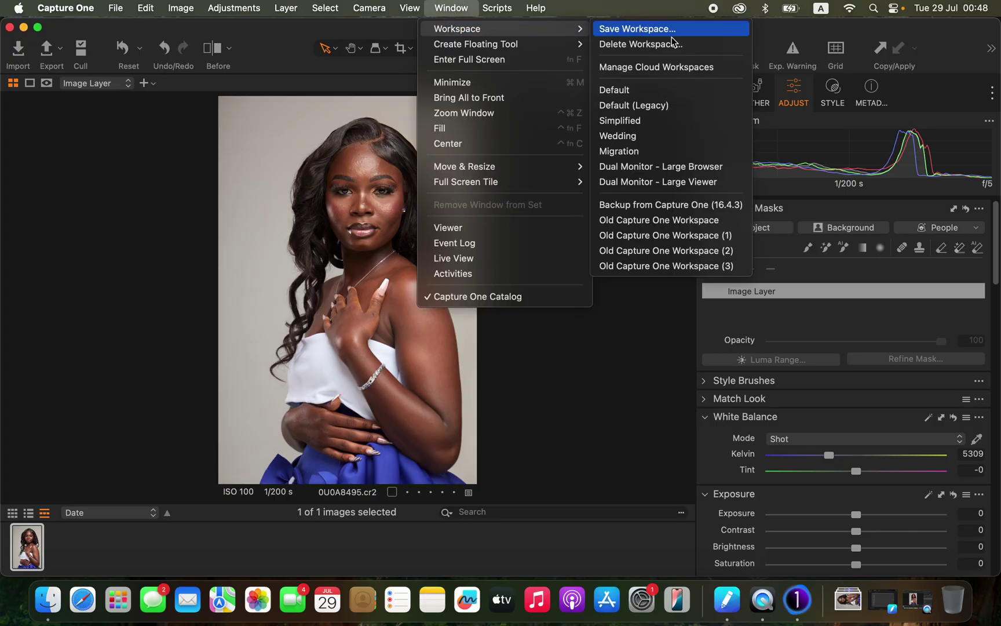
click(657, 152)
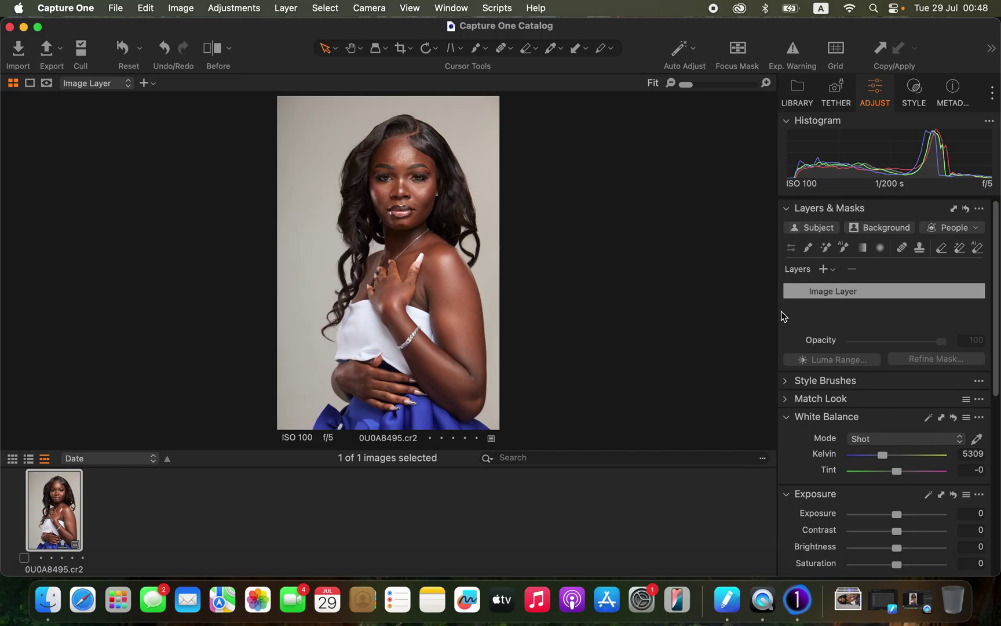
- Widen the tool panel and set Highlight -68, White -64, Shadow 15, Black -6 and Contrast 5
drag(777, 311, 698, 316)
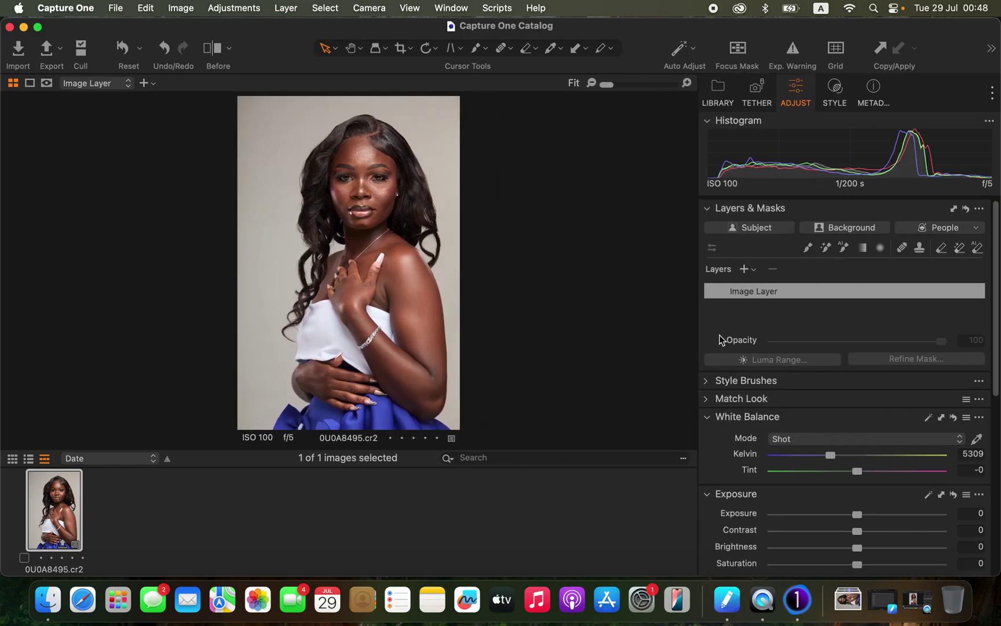
drag(994, 359, 997, 385)
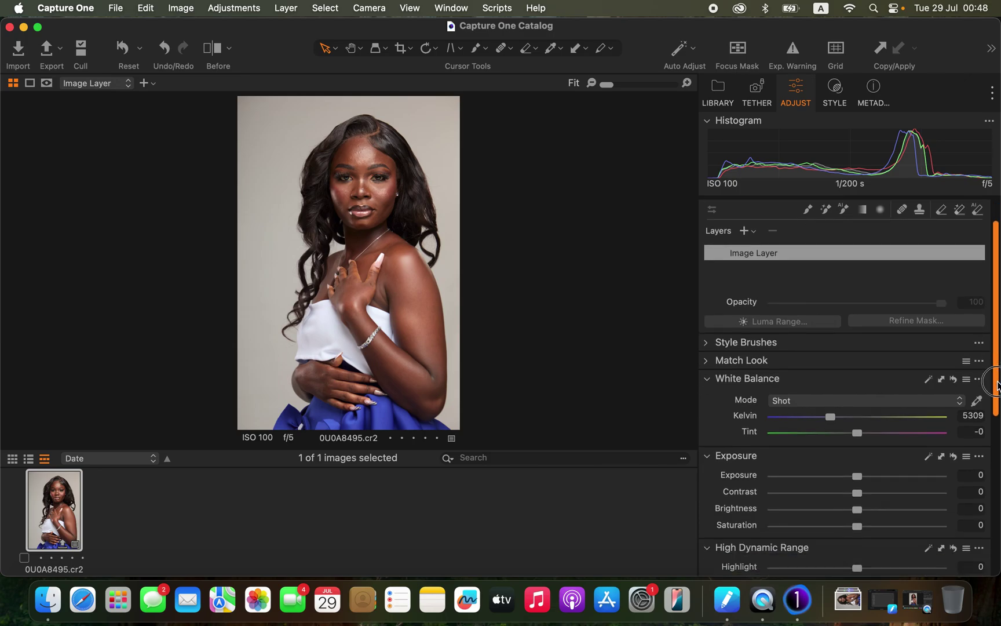
scroll(835, 406, down, 4)
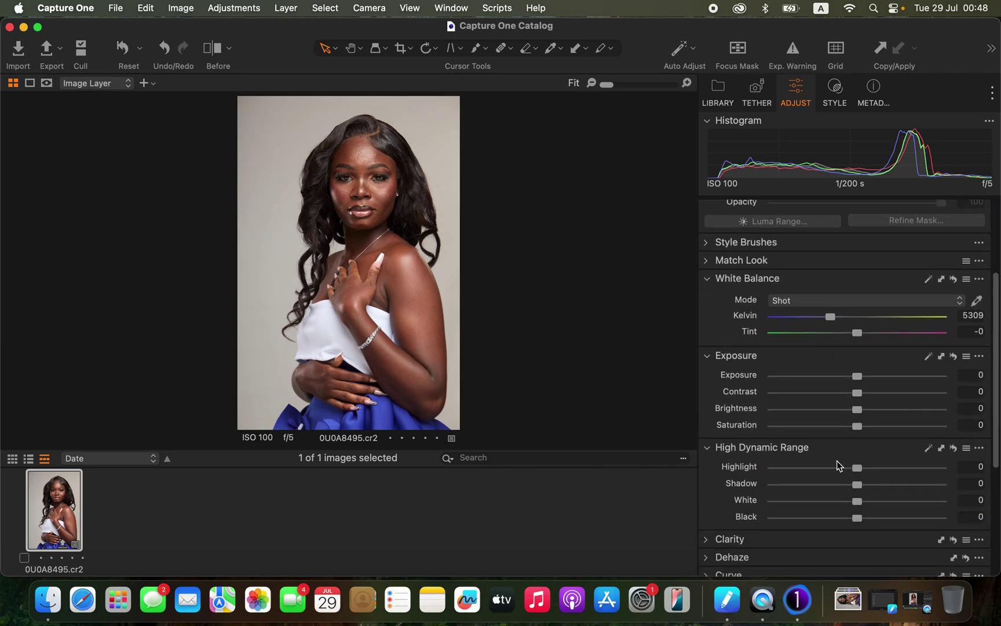
drag(804, 467, 802, 501)
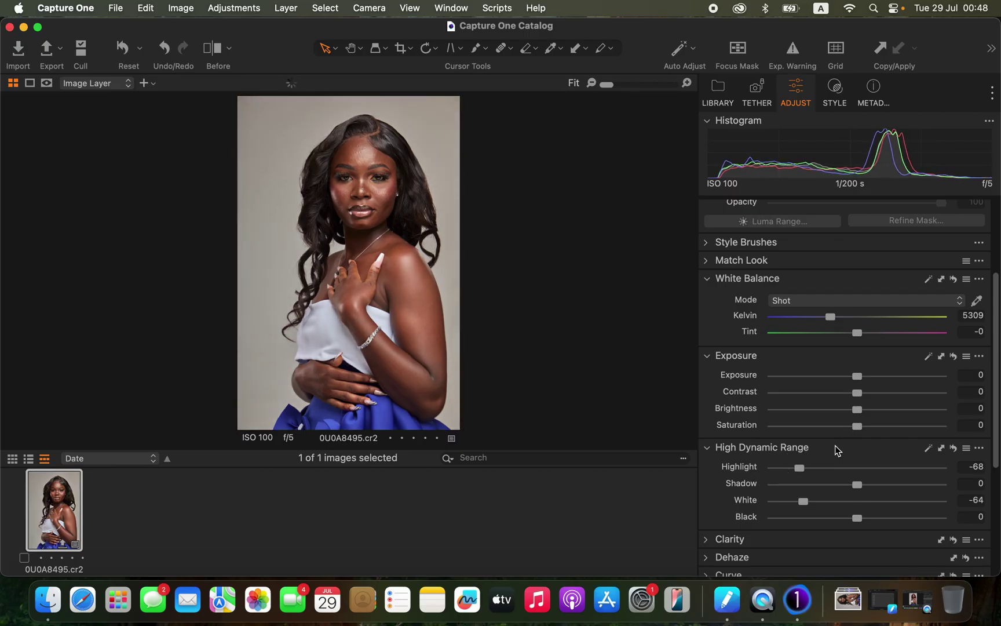
drag(858, 393, 869, 398)
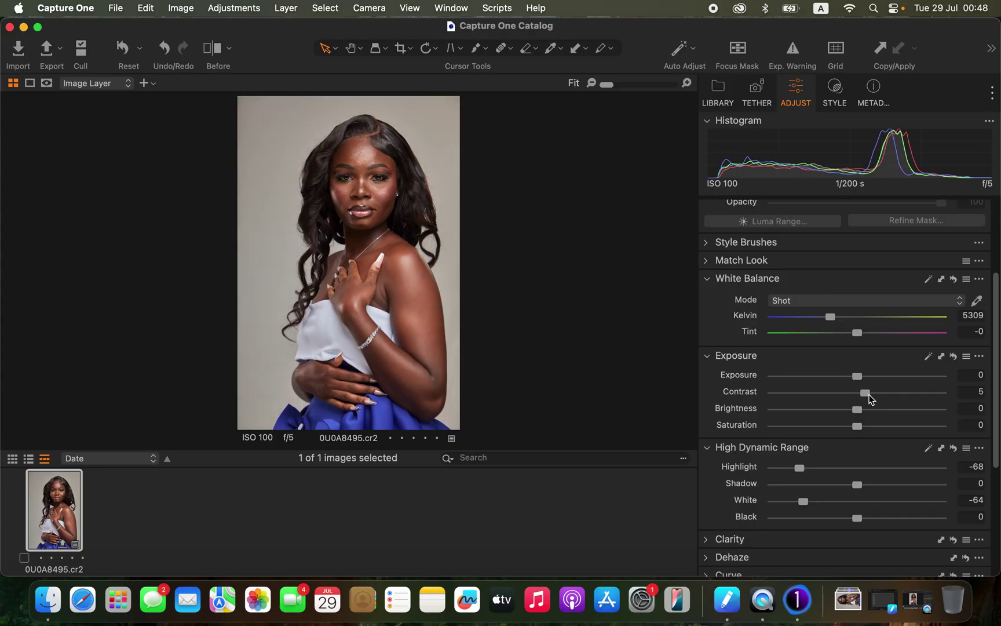
drag(859, 485, 851, 520)
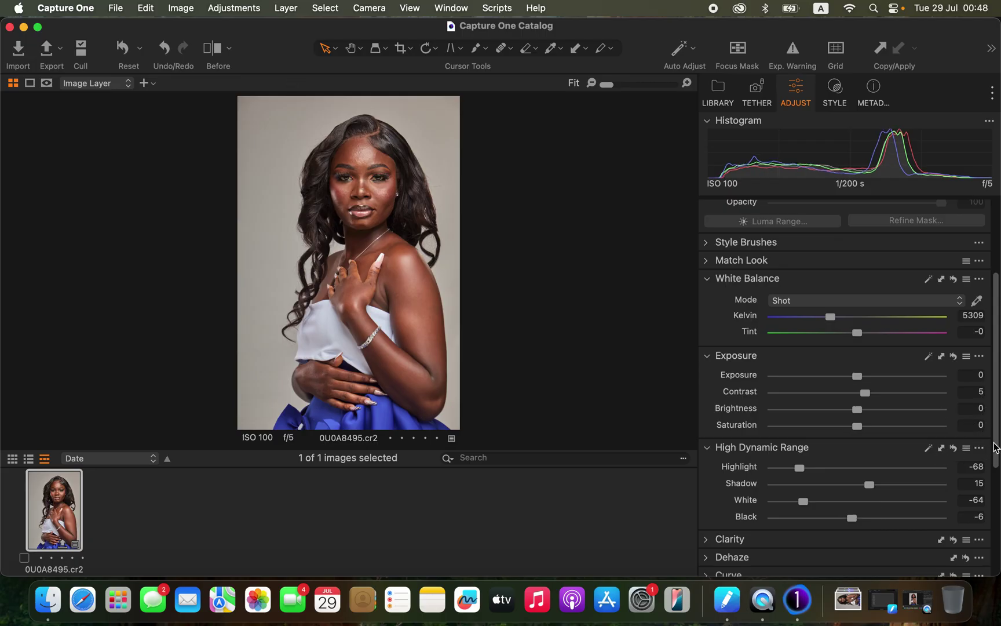
scroll(995, 447, down, 5)
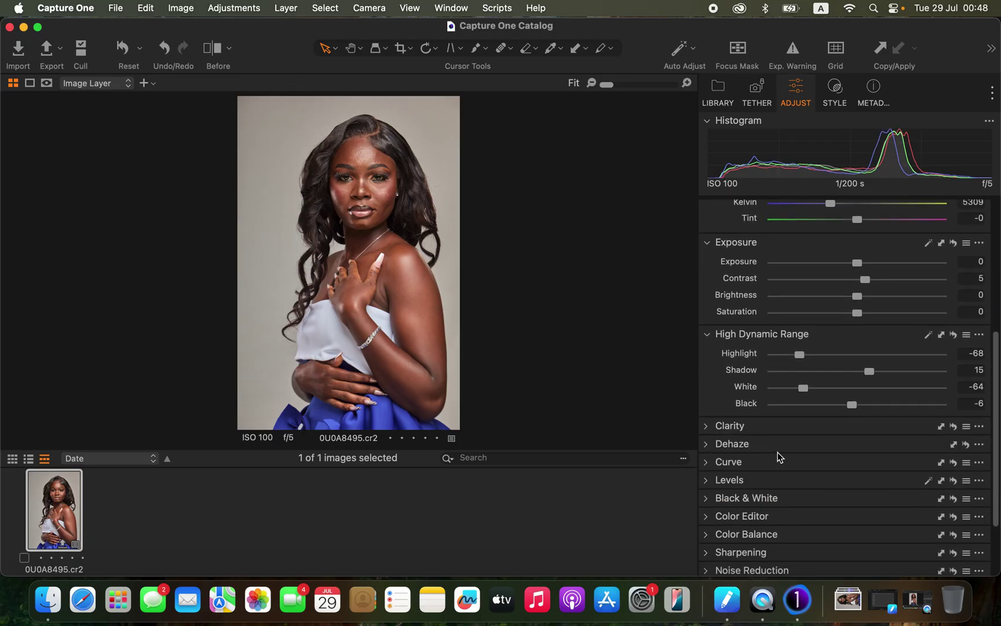
- Set the Levels black point to 6 and the white point to 250
click(709, 483)
scroll(748, 472, down, 5)
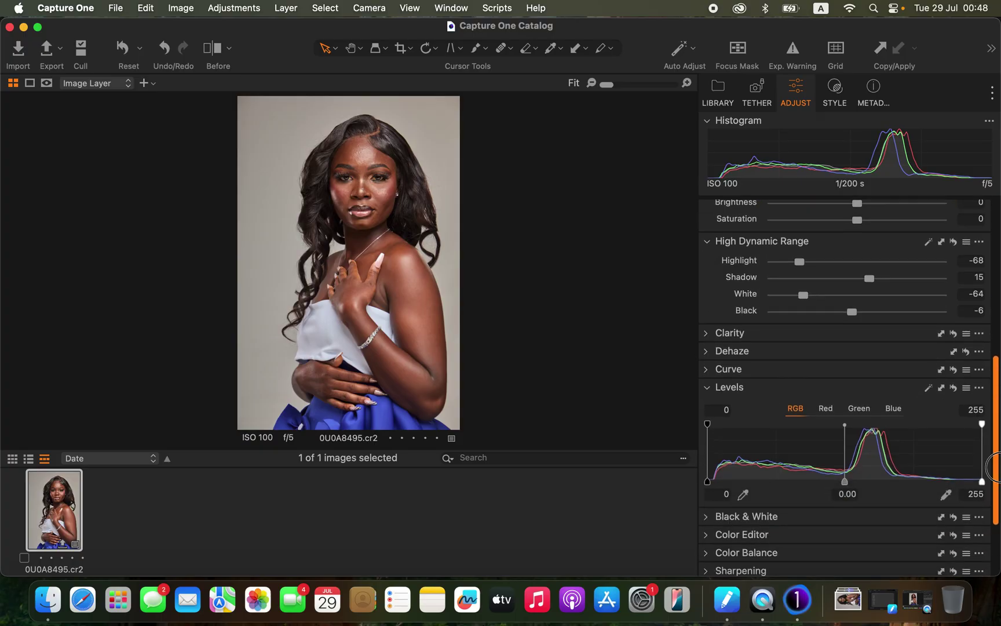
drag(708, 446, 716, 447)
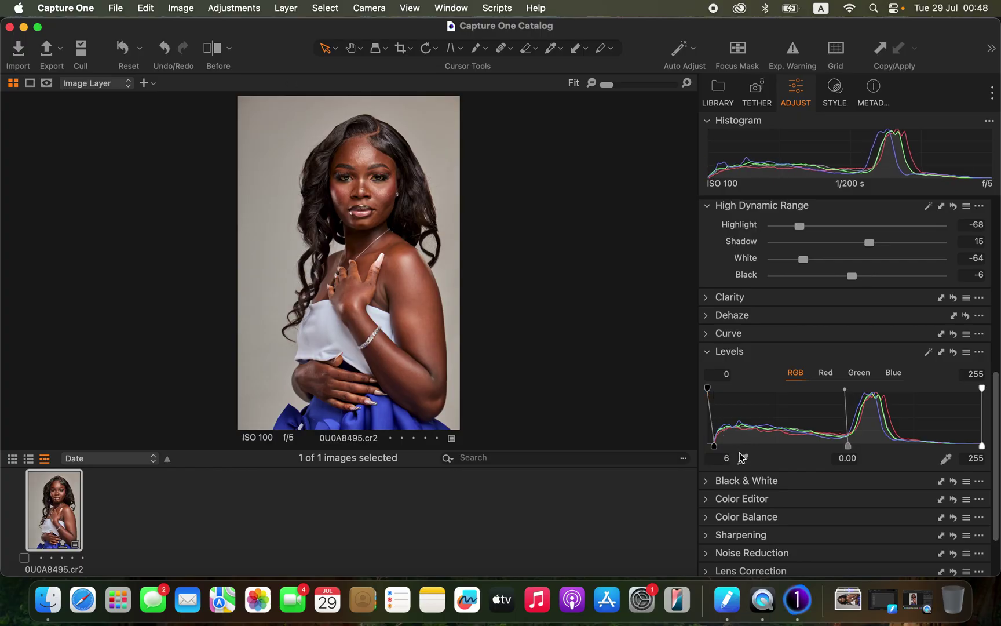
drag(981, 445, 977, 446)
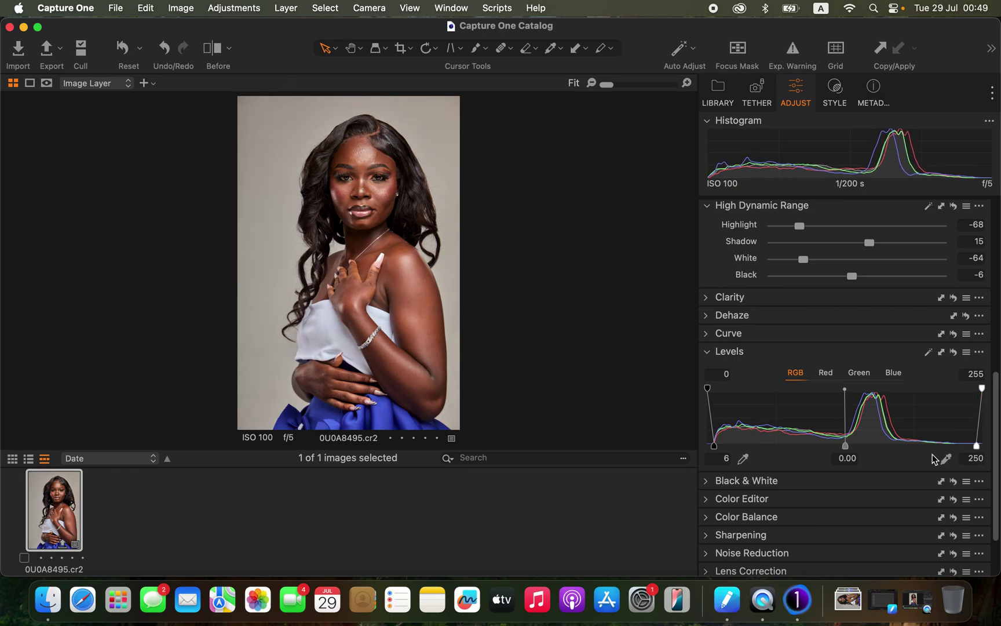
- Compare the edited portrait against the original using the Before split view
click(212, 48)
drag(347, 262, 217, 248)
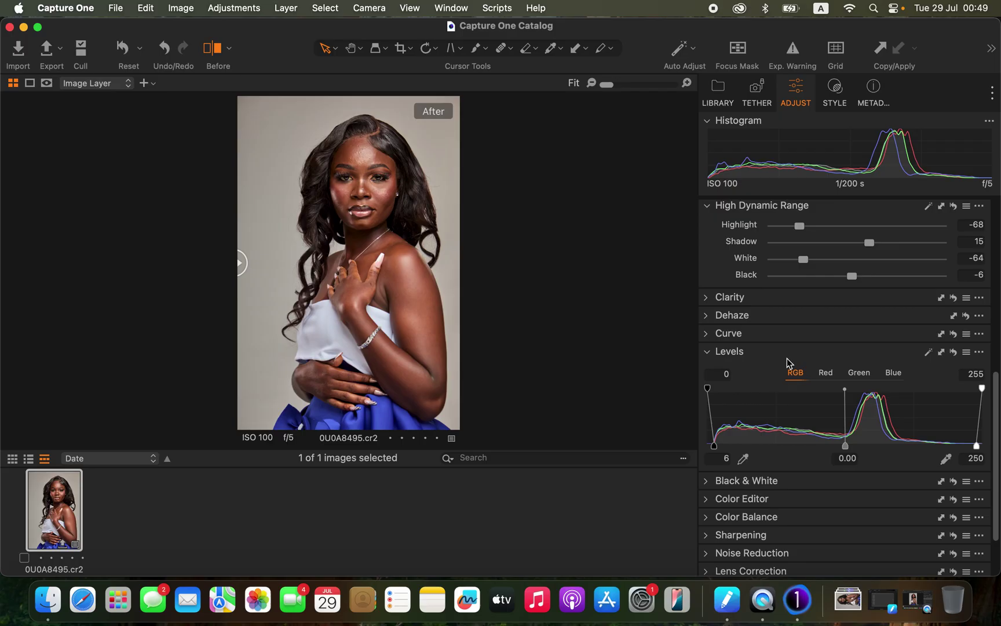
scroll(803, 353, up, 10)
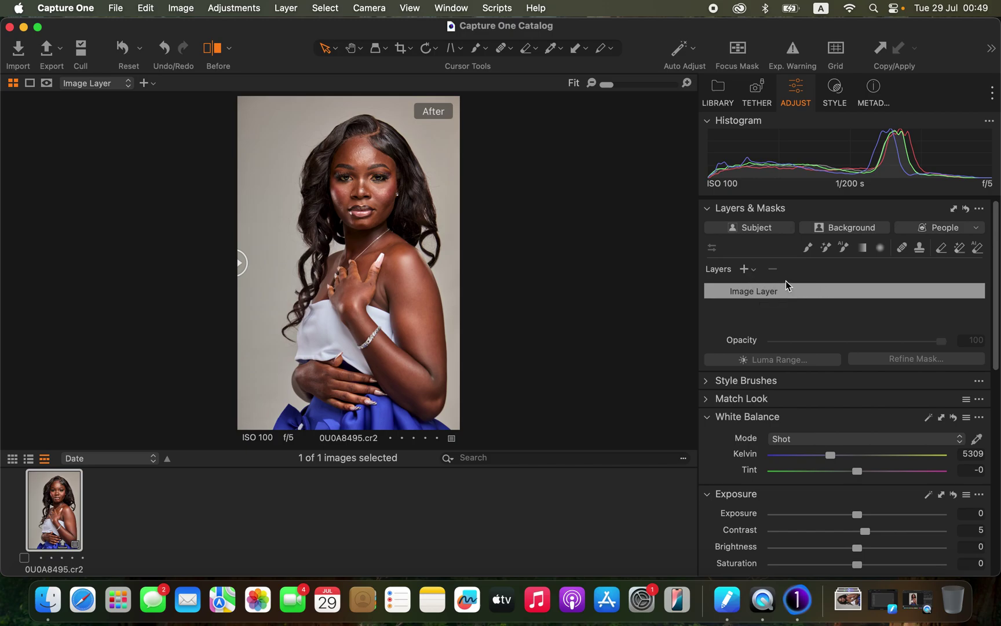
- Add a new filled adjustment layer and rename it 'skin tones'
click(745, 270)
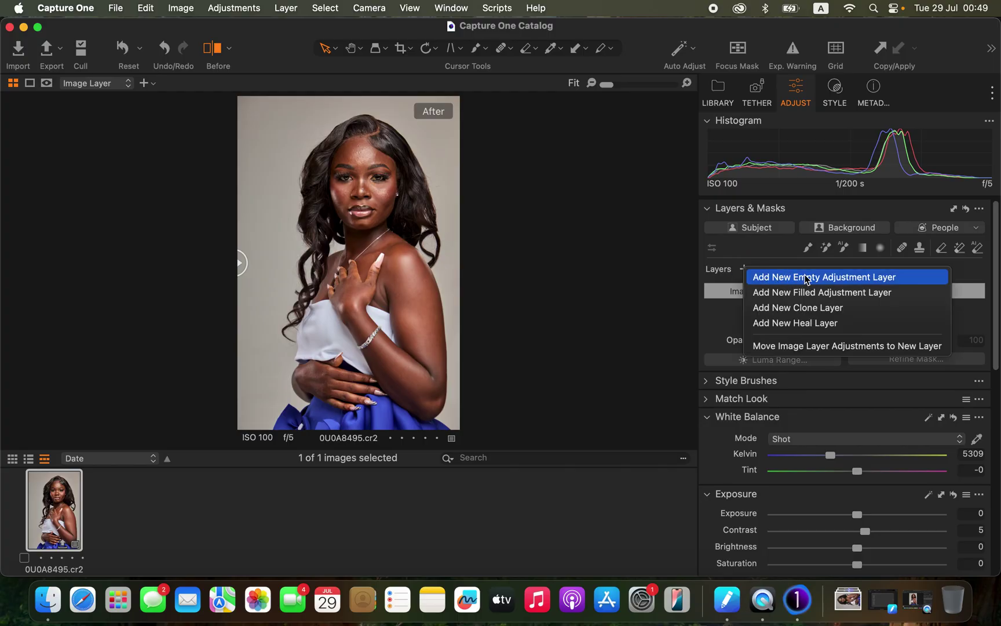
click(808, 293)
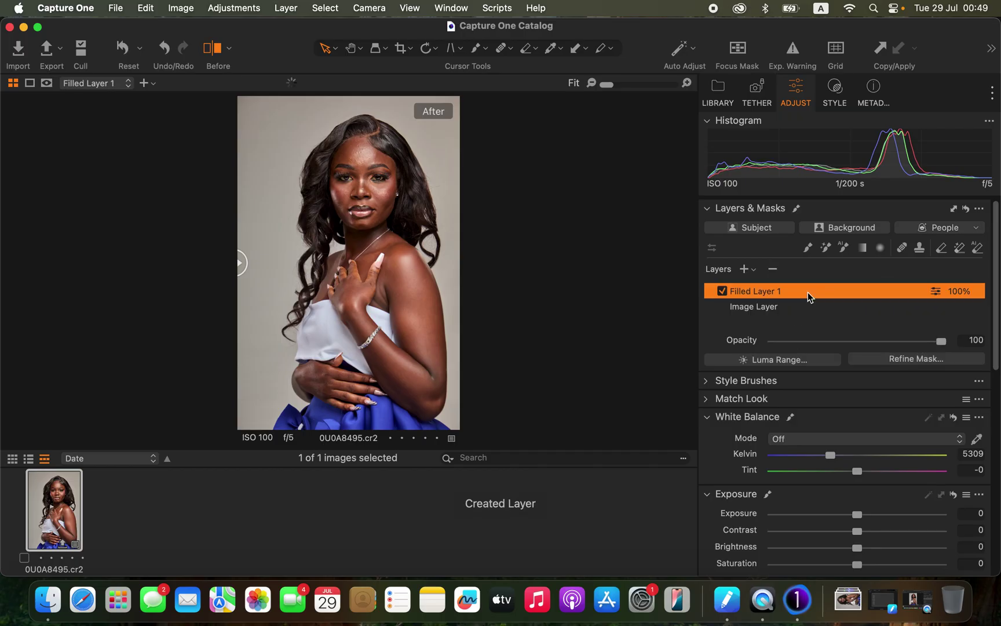
double_click(766, 293)
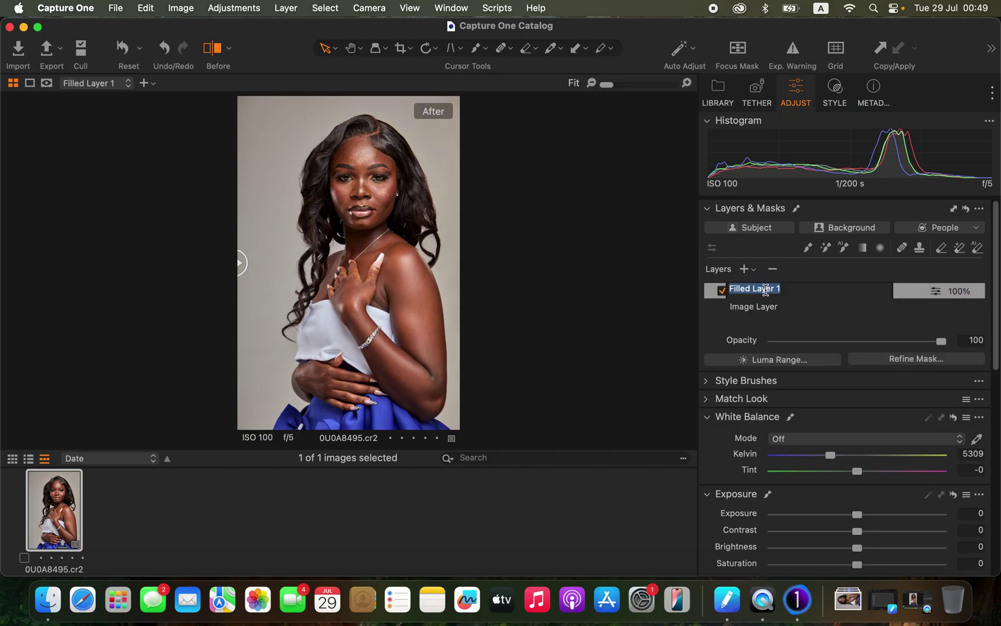
text(skin tones)
key(Return)
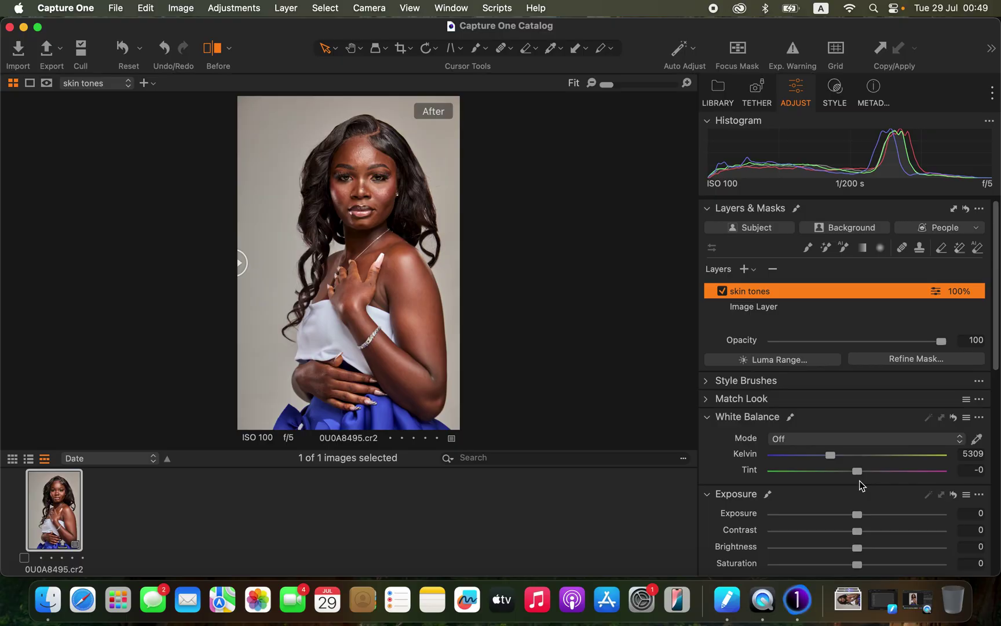
scroll(859, 480, down, 10)
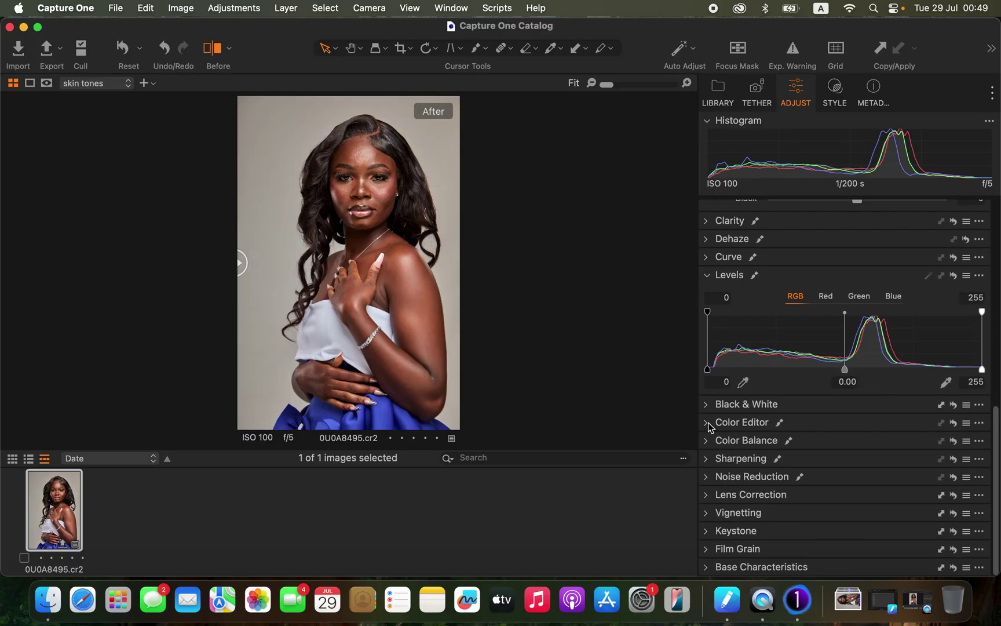
- Expand the Color Editor and switch it to Advanced, then to the Skin Tone mode
click(707, 422)
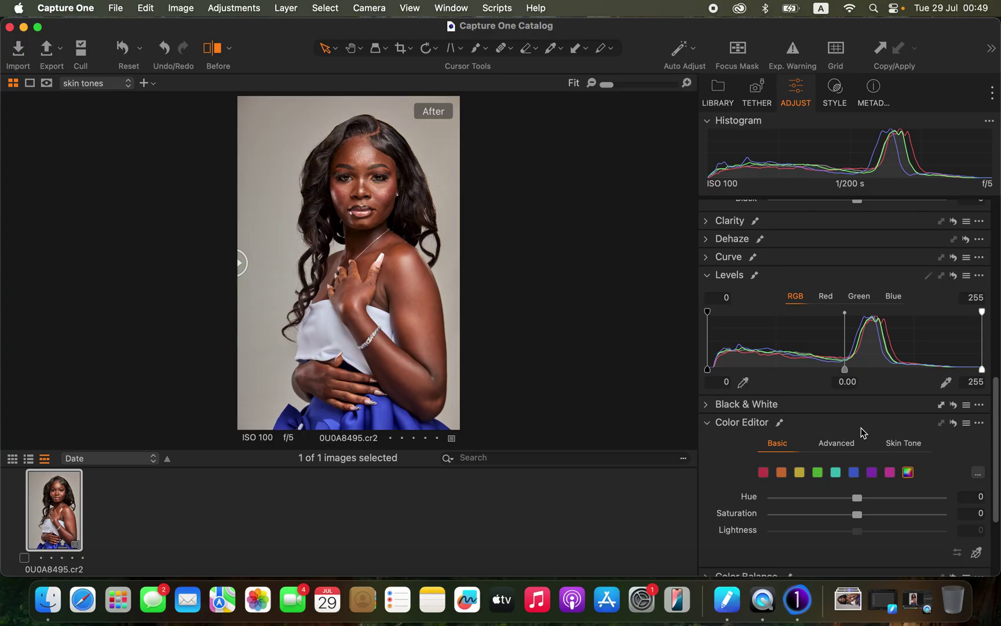
scroll(861, 428, down, 3)
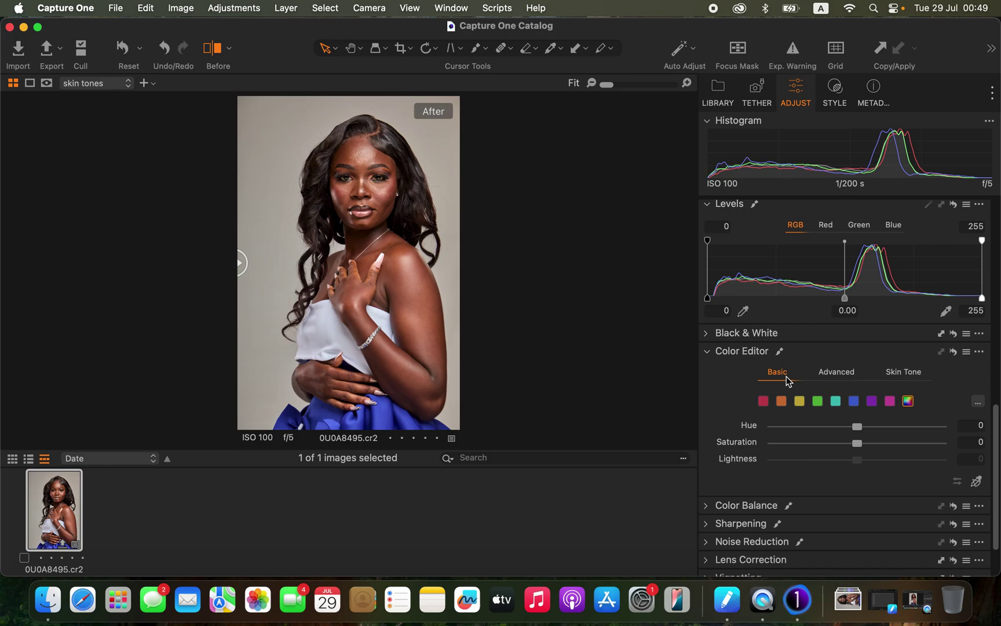
click(837, 373)
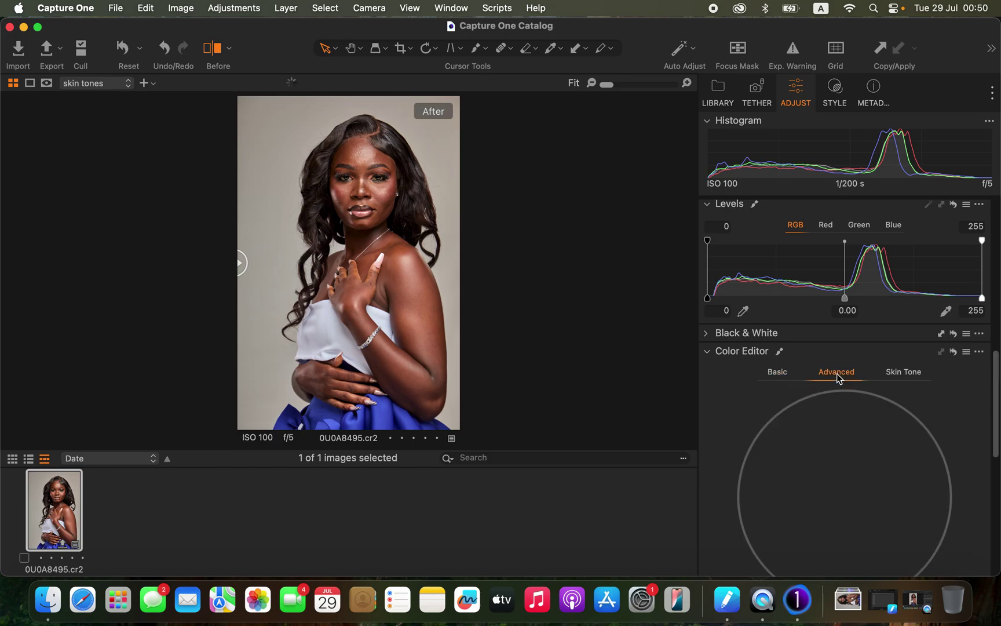
scroll(903, 418, down, 3)
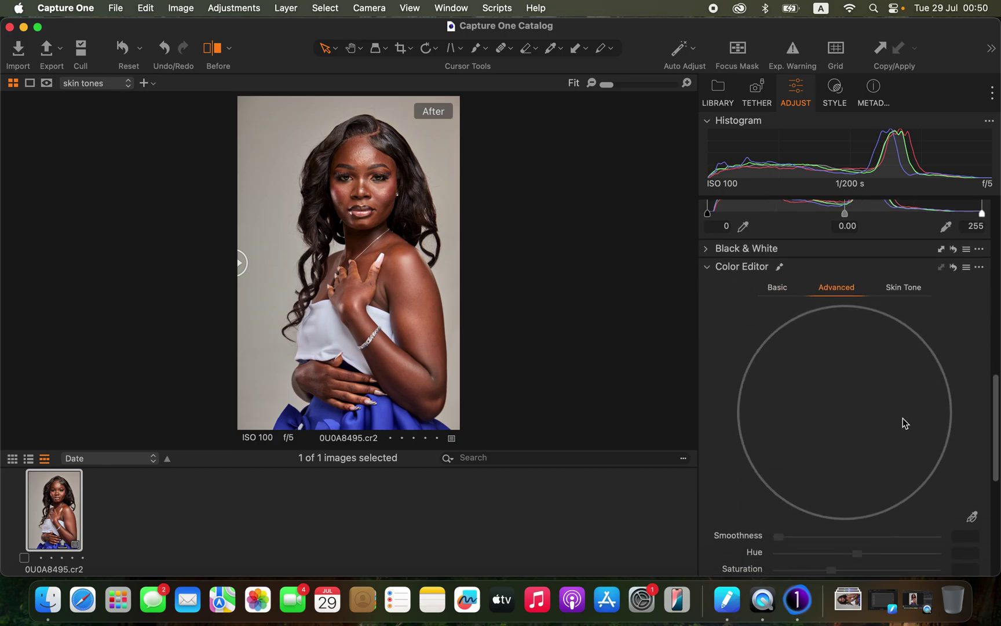
click(897, 295)
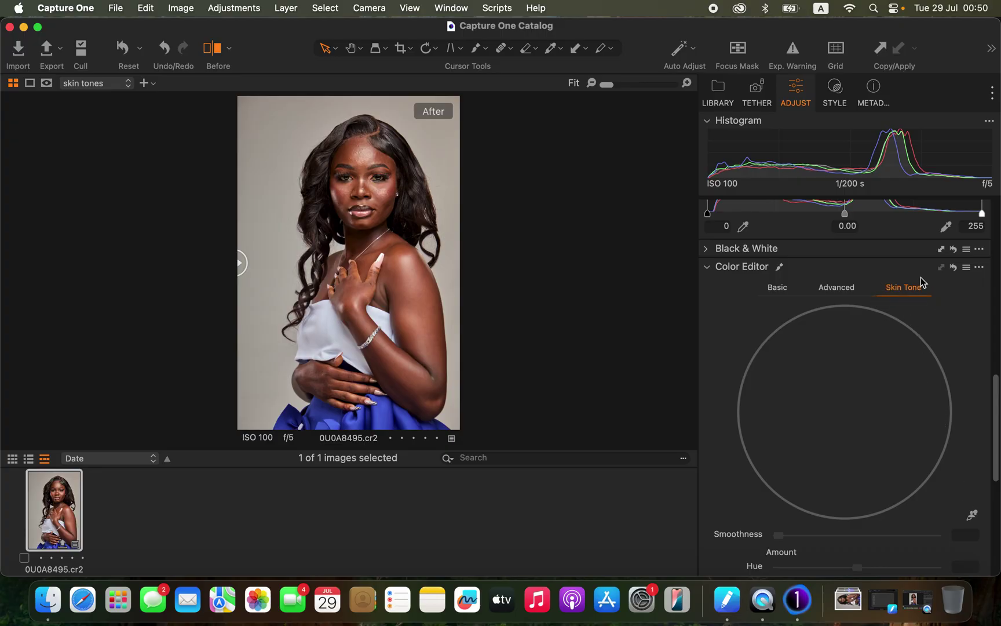
- Zoom into the face and sample skin on the chin and beside the lips for the Skin Tone range
click(973, 514)
key(super+equal)
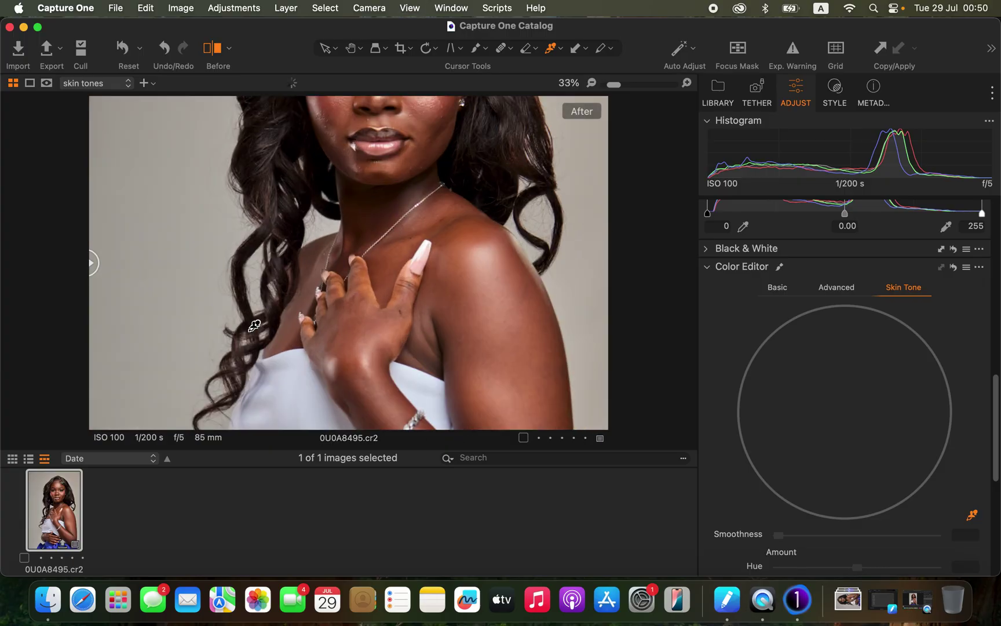
drag(394, 228, 420, 328)
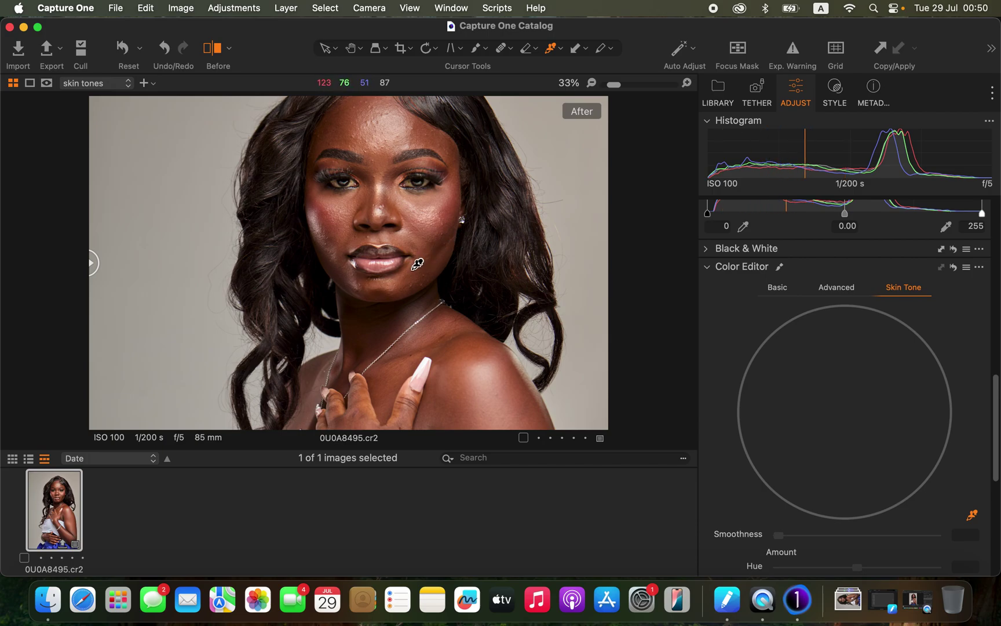
click(417, 264)
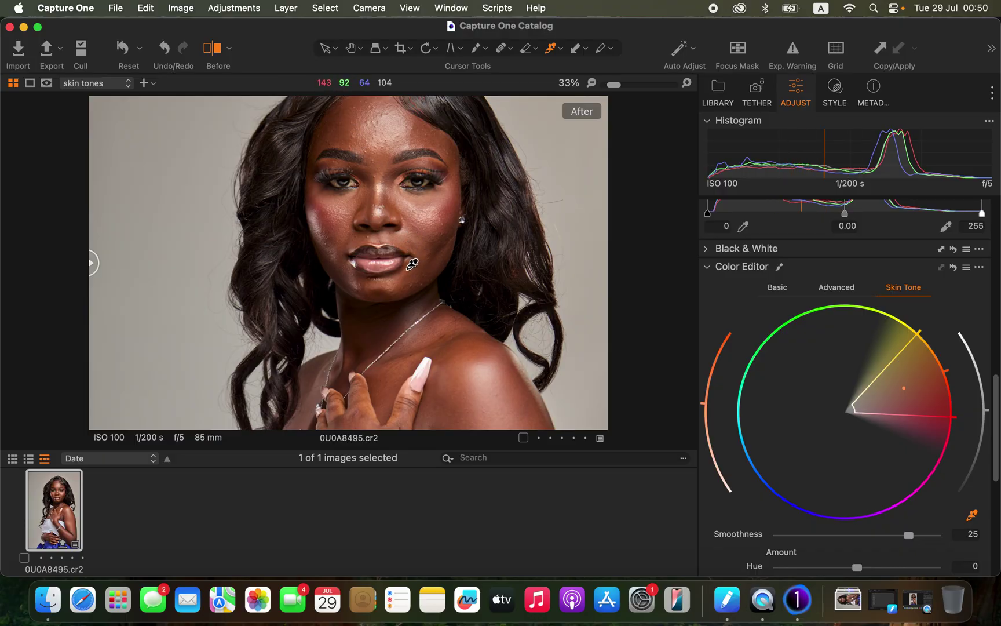
click(415, 266)
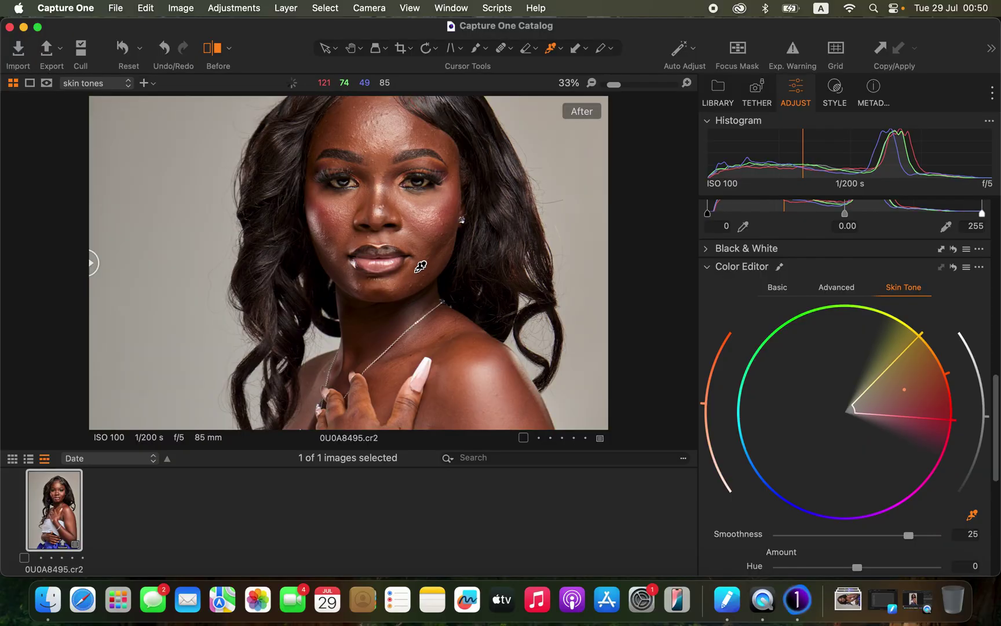
click(418, 264)
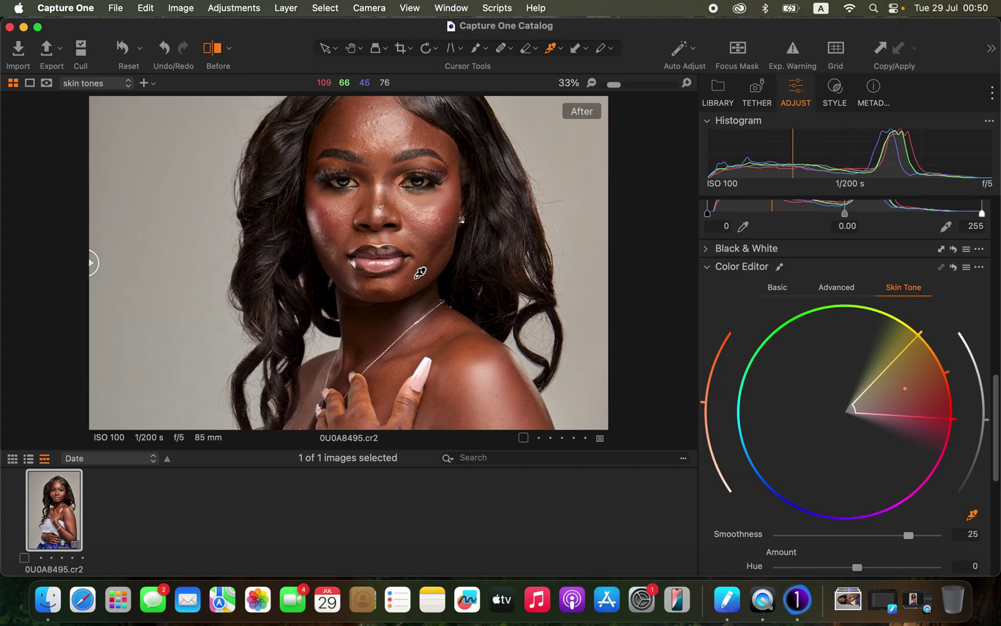
click(420, 273)
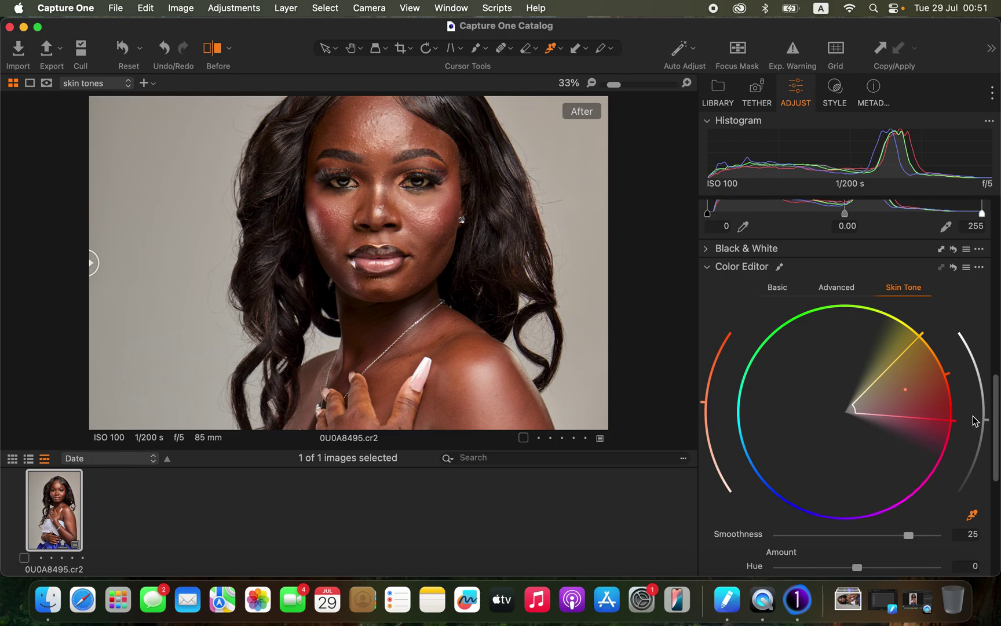
- Set skin Uniformity Hue 98.7 and Saturation 100, plus Amount Hue 1.1 and Saturation 5.4
drag(995, 443, 997, 505)
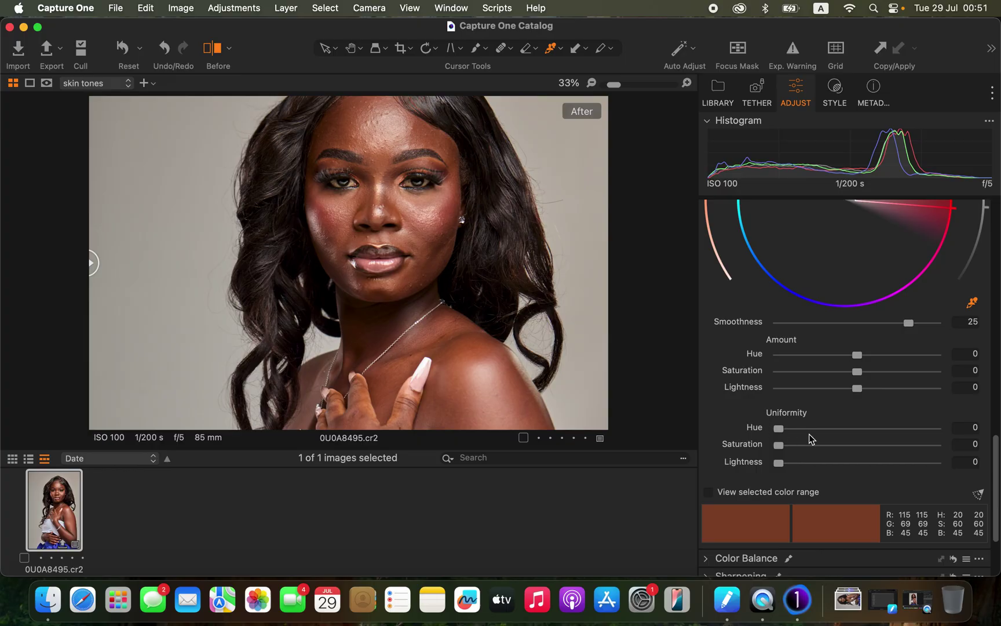
key(super+0)
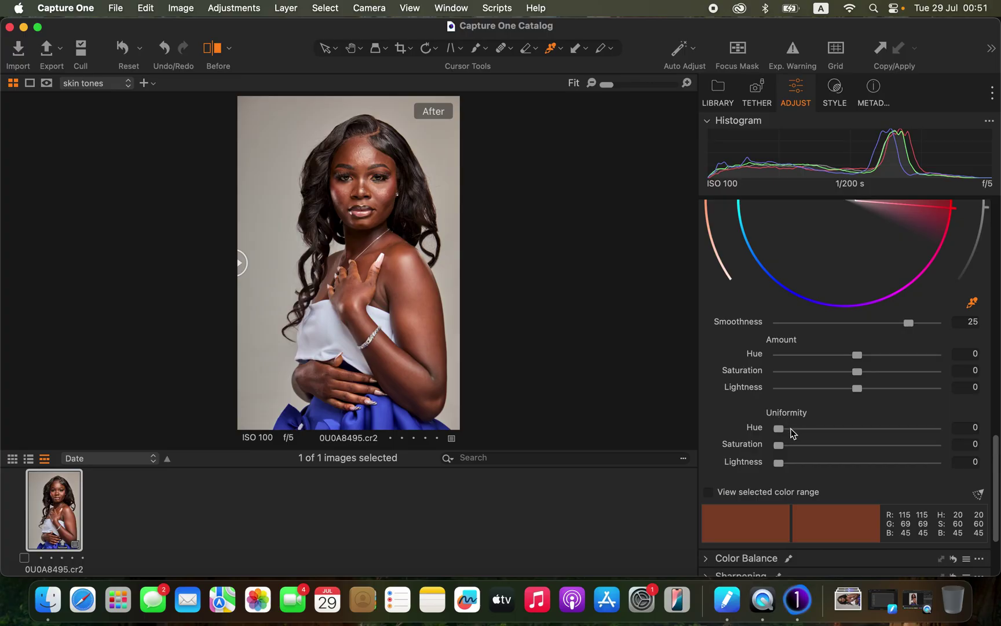
drag(786, 430, 903, 454)
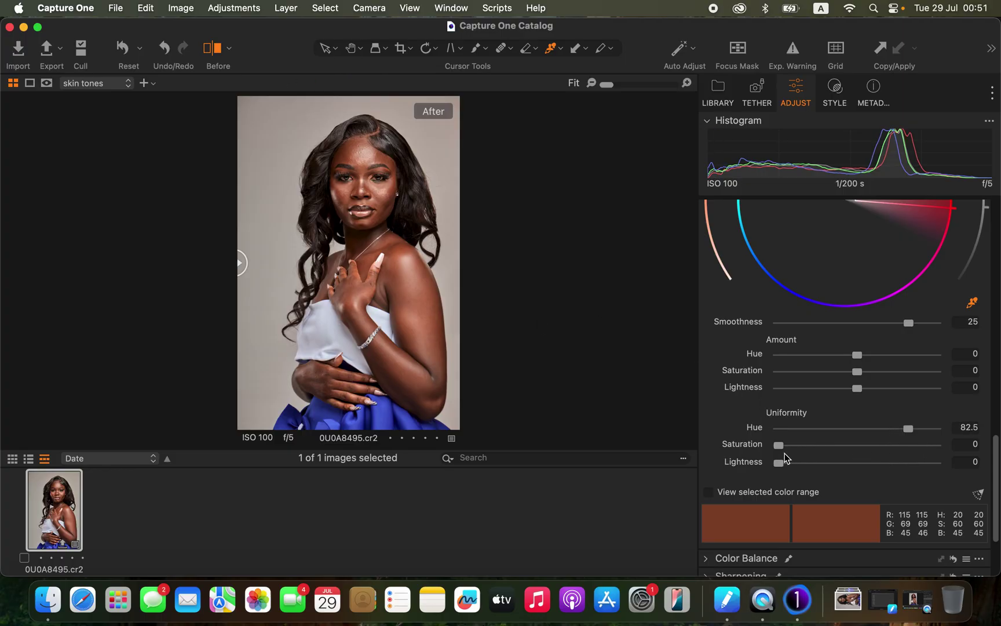
drag(788, 447, 909, 447)
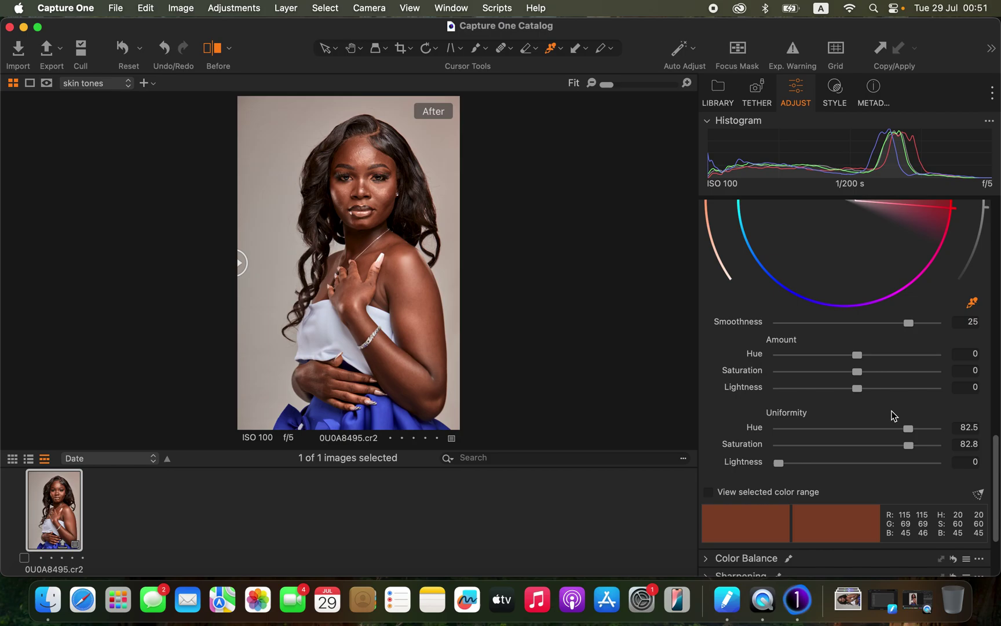
drag(927, 426, 935, 446)
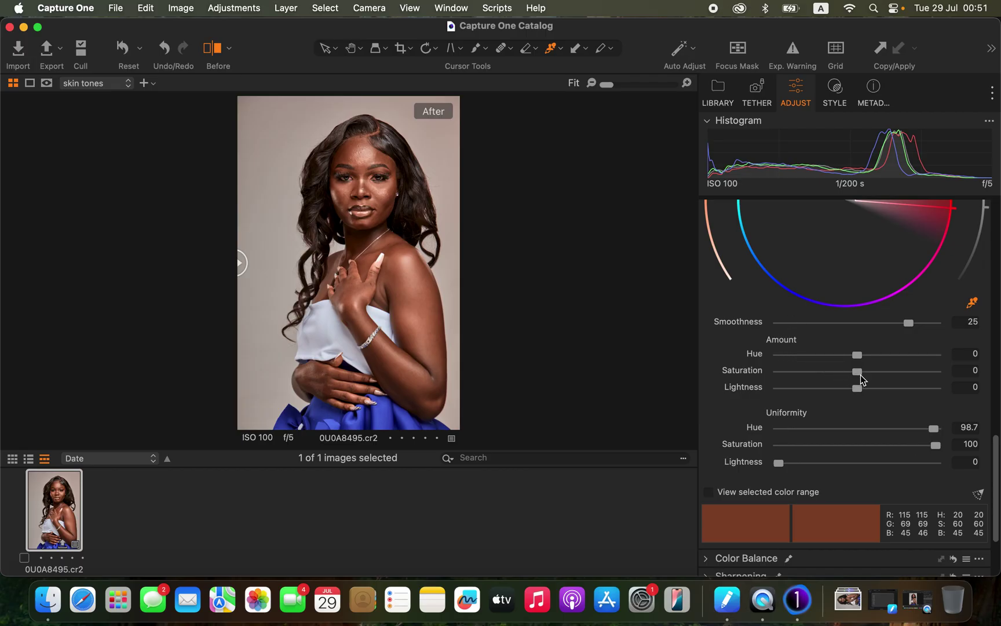
drag(861, 374, 879, 359)
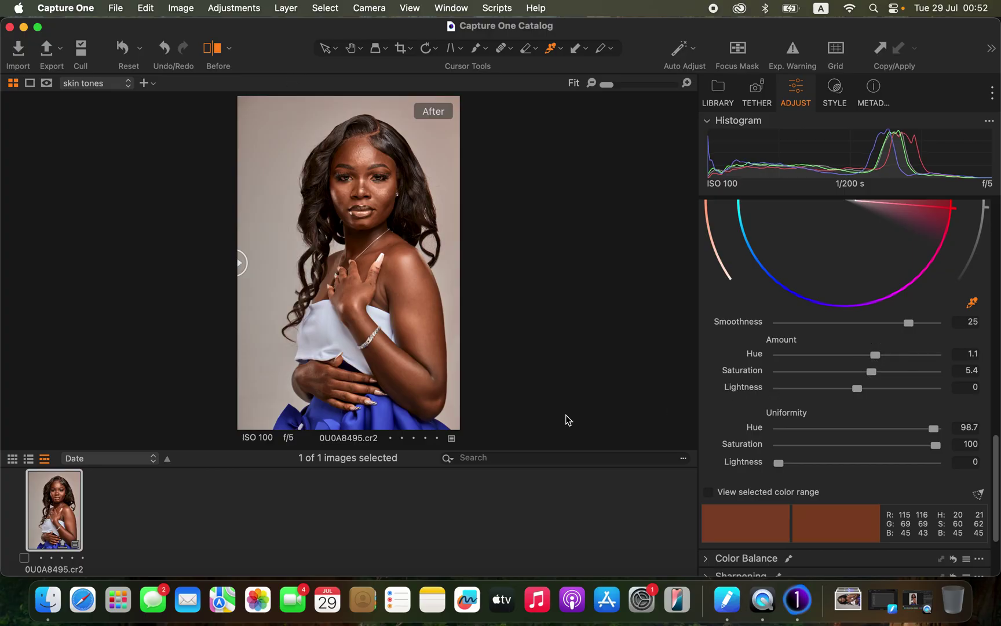
- Check the face's skin edit in the before/after split, then fit the view and return to Layers & Masks
scroll(567, 419, up, 3)
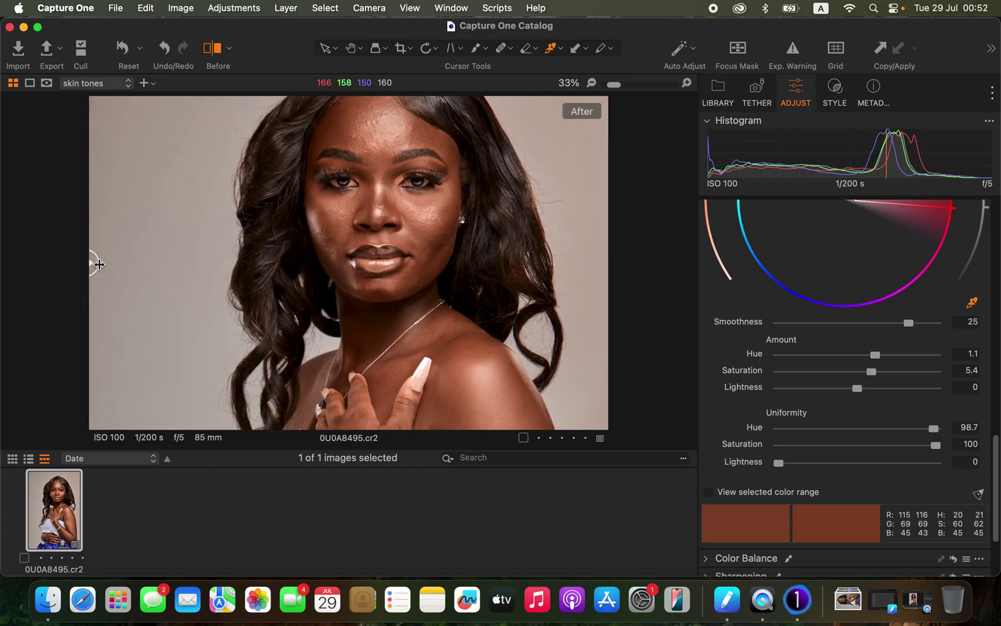
drag(97, 263, 110, 240)
key(super+0)
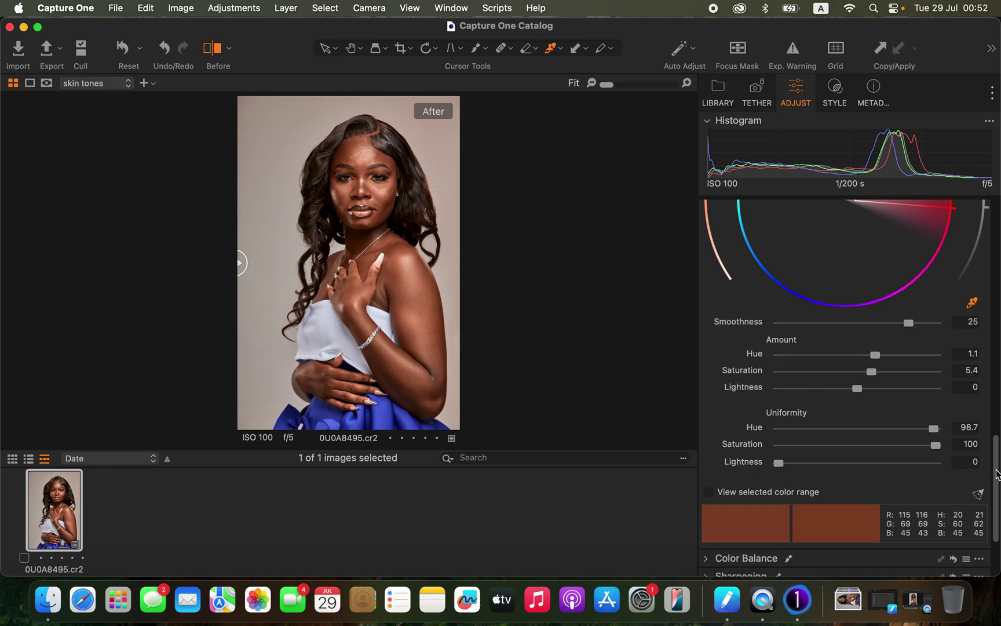
scroll(996, 447, up, 2)
drag(996, 446, 995, 223)
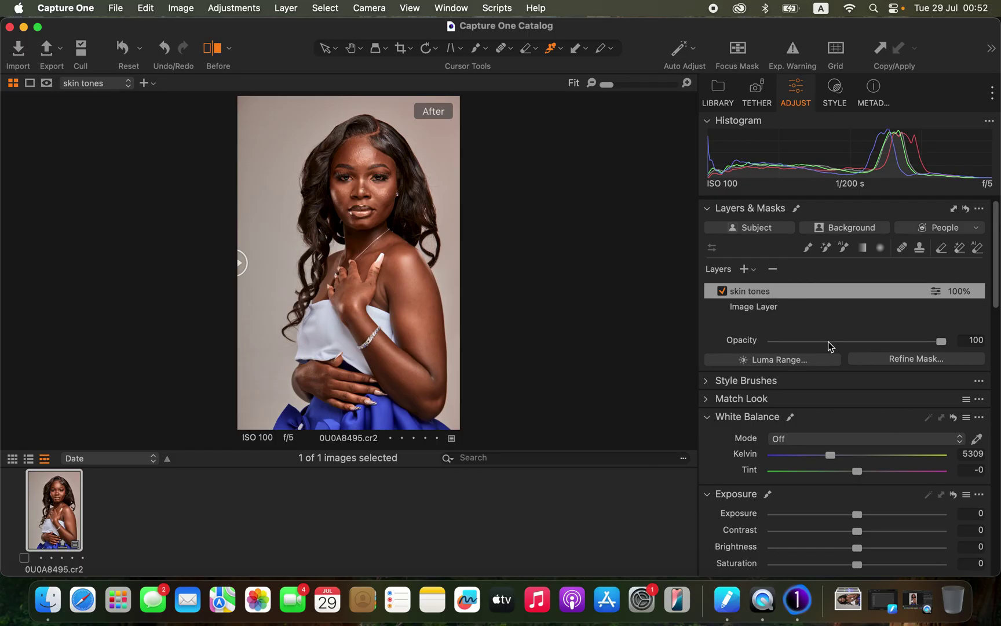
- Pick the Erase Mask tool, toggle the mask overlay on and off with M, and zoom to 67%
click(941, 249)
key(m)
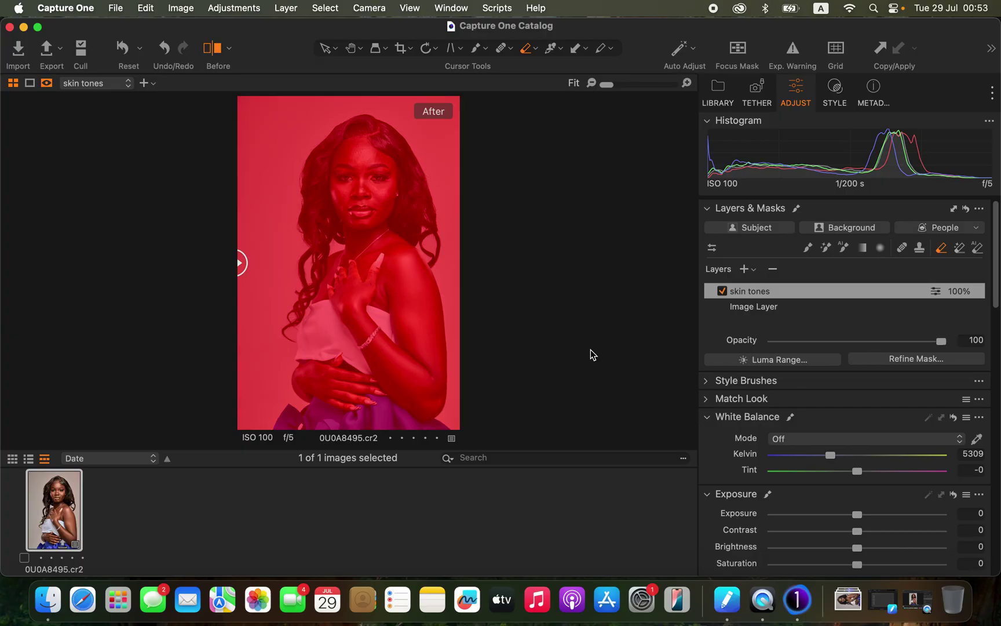
key(m)
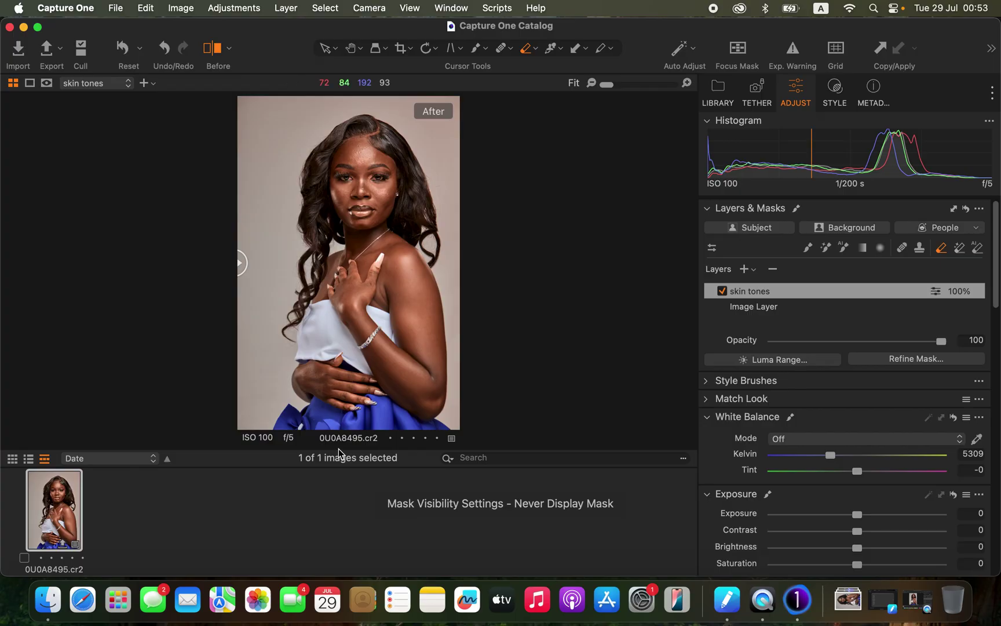
key(super+equal)
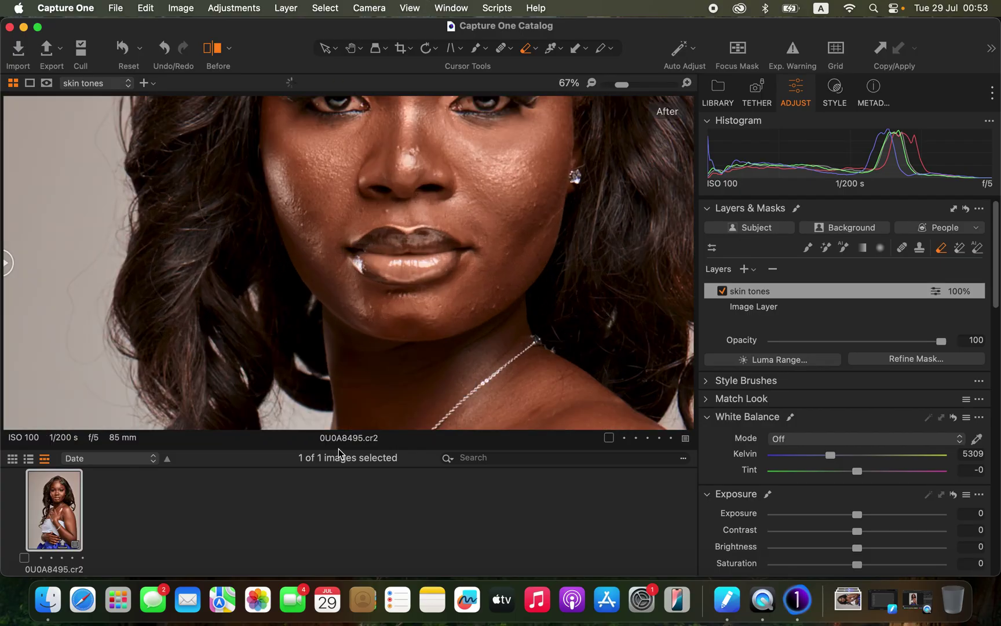
- Split the before/after view across the face and erase the skin tones mask over the lips
click(214, 49)
click(216, 50)
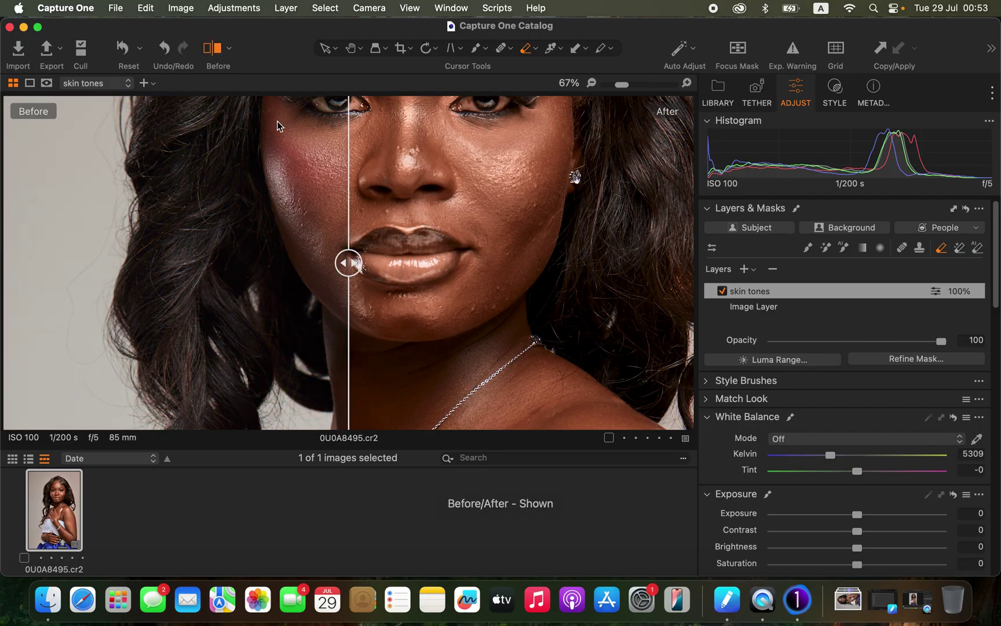
drag(348, 263, 175, 262)
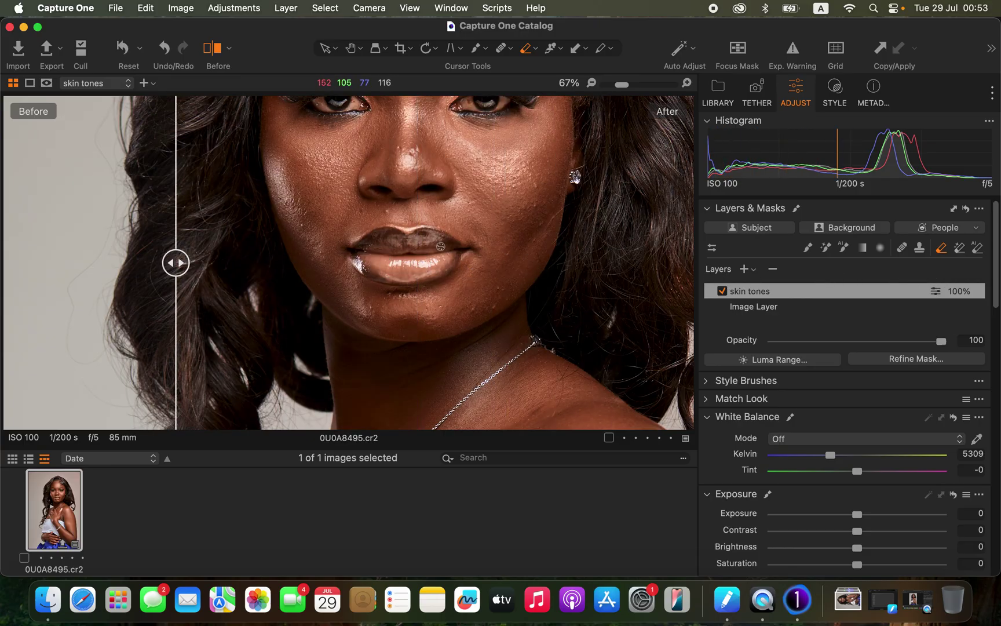
mouse_move(369, 245)
mouse_down()
mouse_move(371, 263)
mouse_move(400, 255)
mouse_move(392, 256)
mouse_up()
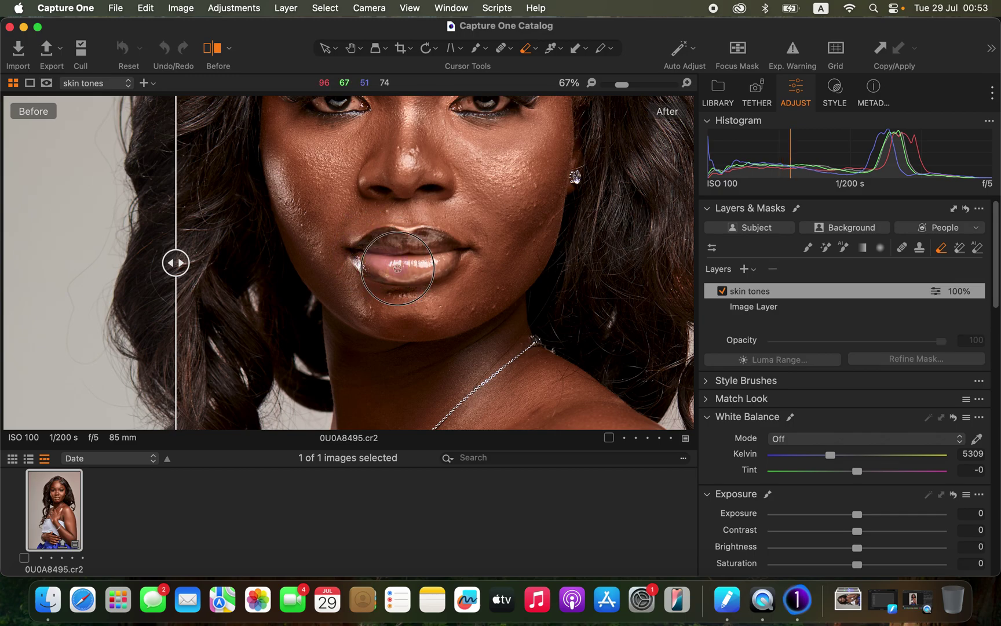
mouse_move(373, 246)
mouse_down()
mouse_move(412, 271)
mouse_move(414, 262)
mouse_move(400, 272)
mouse_move(421, 260)
mouse_move(372, 239)
mouse_move(404, 276)
mouse_move(431, 264)
mouse_move(409, 238)
mouse_move(391, 240)
mouse_move(378, 252)
mouse_move(381, 271)
mouse_move(405, 276)
mouse_move(452, 252)
mouse_move(417, 255)
mouse_move(409, 244)
mouse_move(428, 238)
mouse_move(380, 239)
mouse_move(363, 257)
mouse_move(380, 274)
mouse_move(442, 267)
mouse_move(428, 238)
mouse_move(456, 261)
mouse_move(429, 257)
mouse_up()
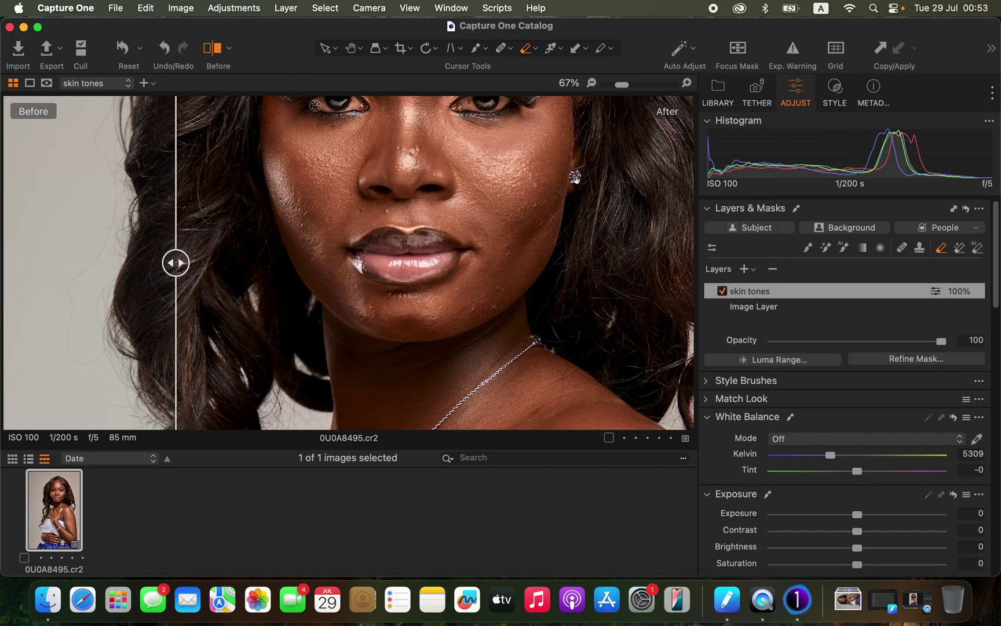
- Copy the image's adjustments and erase a small patch of the skin tones mask on the lips
click(238, 8)
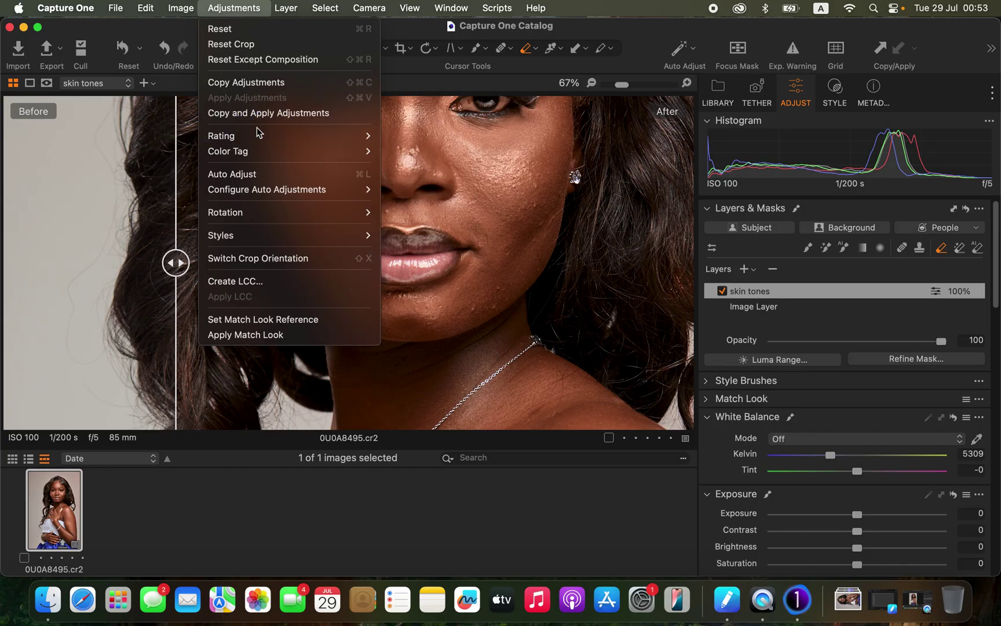
click(251, 84)
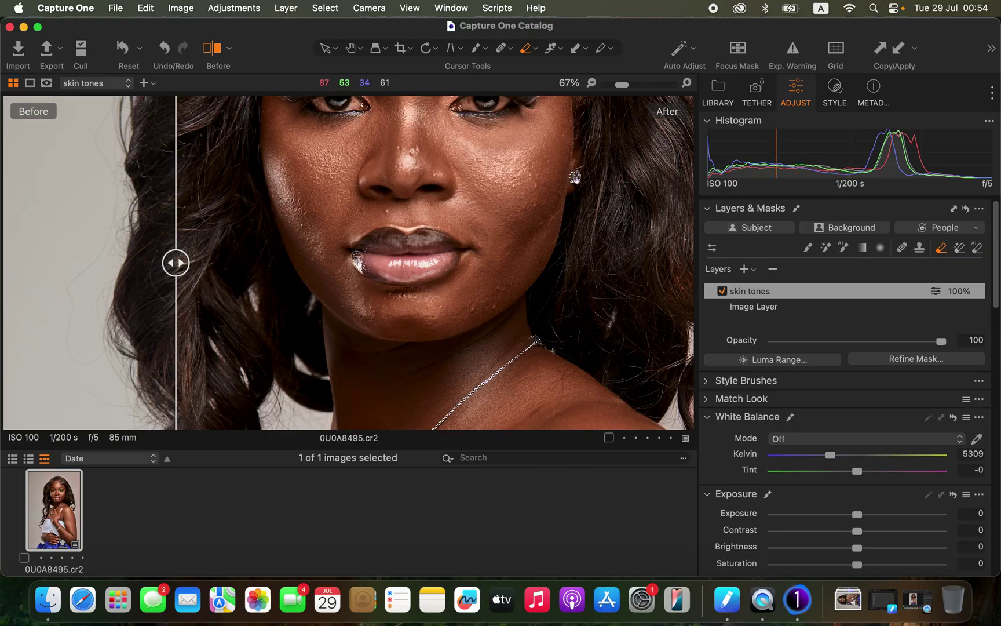
drag(366, 247, 369, 245)
- Copy and reapply the adjustments, then erase the skin tones mask across the lips
click(234, 8)
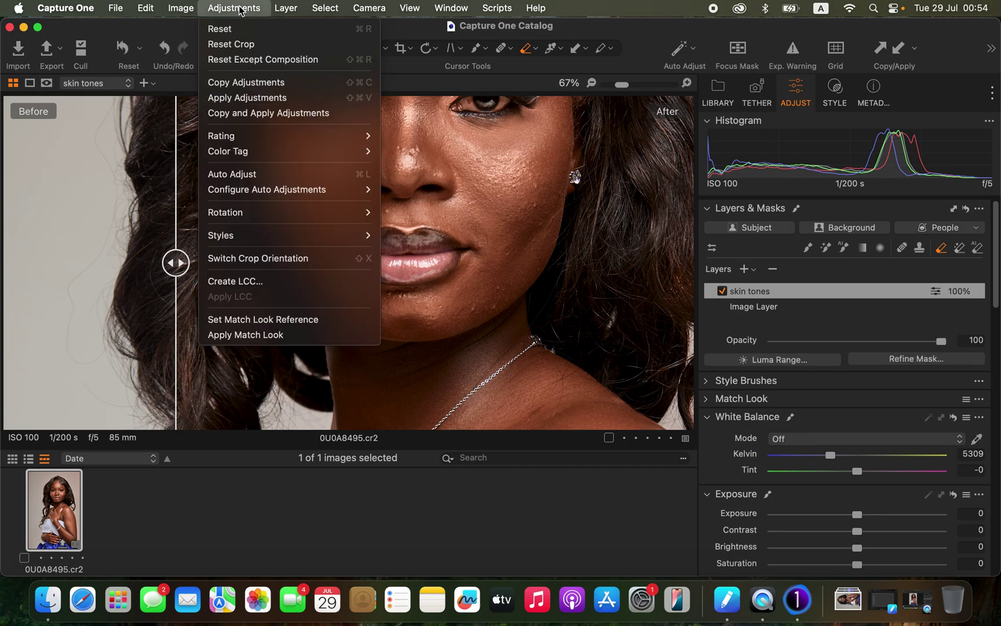
mouse_move(243, 129)
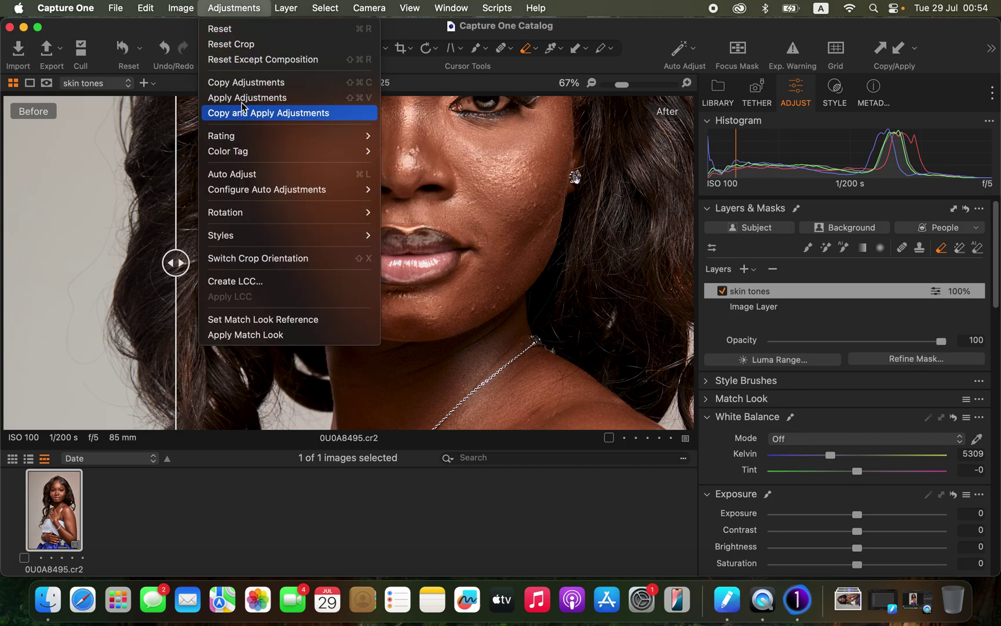
click(243, 83)
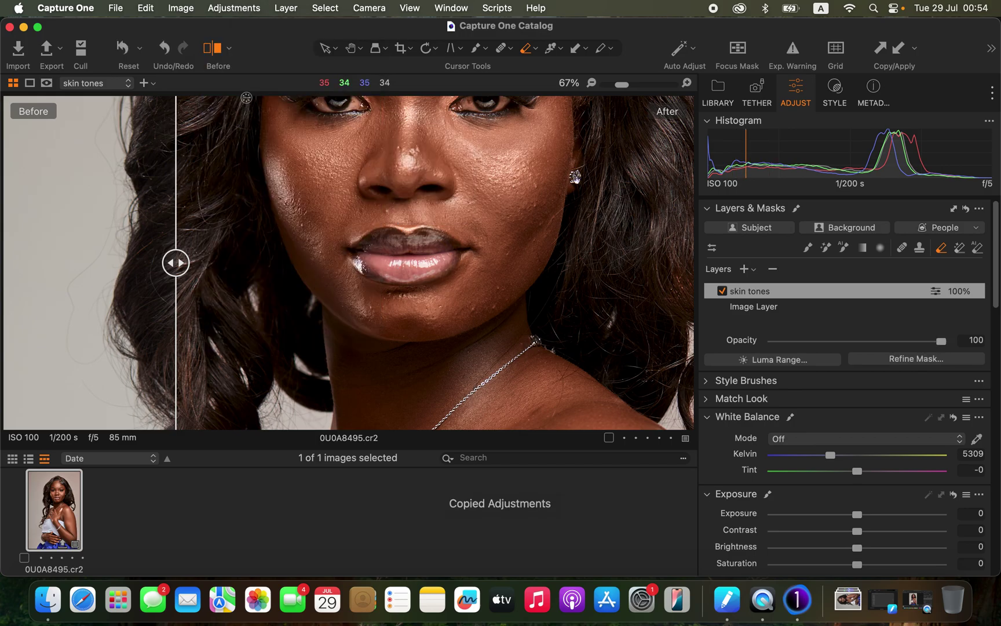
click(234, 8)
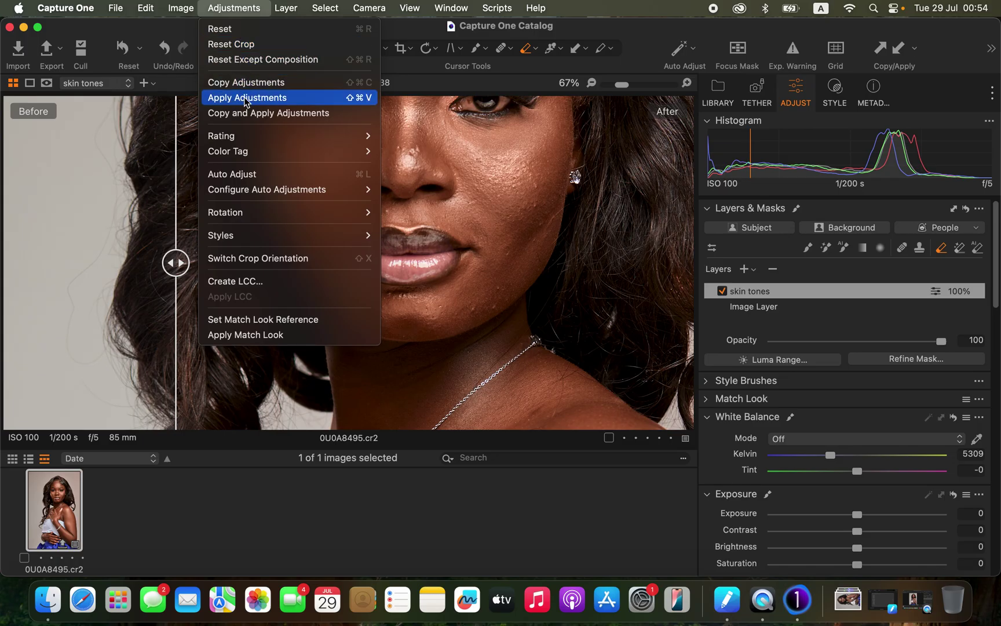
click(427, 256)
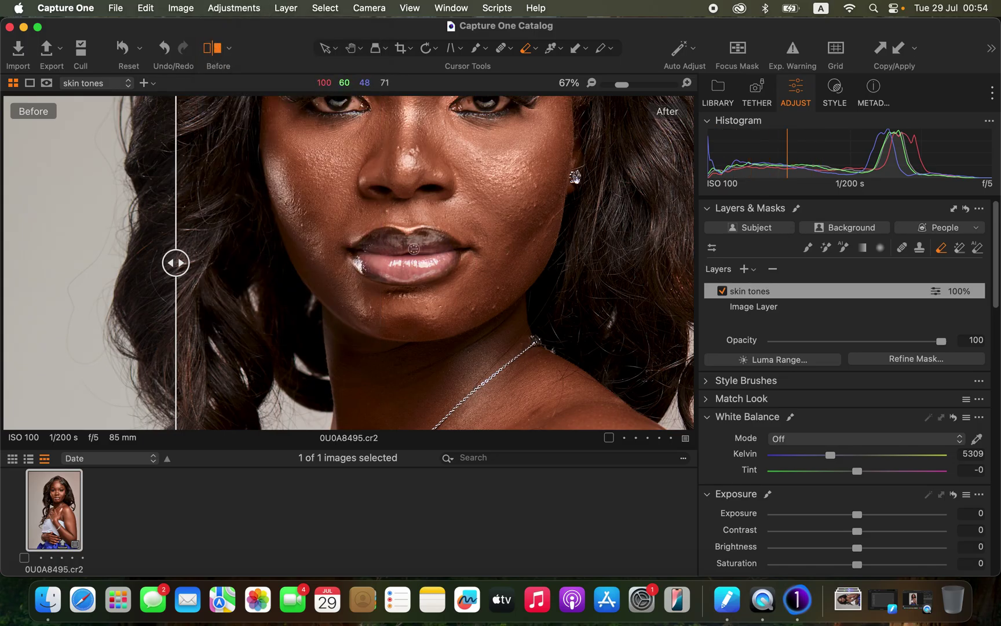
mouse_move(414, 248)
mouse_down()
mouse_move(451, 254)
mouse_move(378, 243)
mouse_move(408, 277)
mouse_move(441, 262)
mouse_move(441, 251)
mouse_move(392, 238)
mouse_move(363, 265)
mouse_move(439, 235)
mouse_move(451, 266)
mouse_move(389, 268)
mouse_up()
- Hide Before/After, erase the mask from the right eye, and show the mask overlay with M
scroll(489, 223, up, 4)
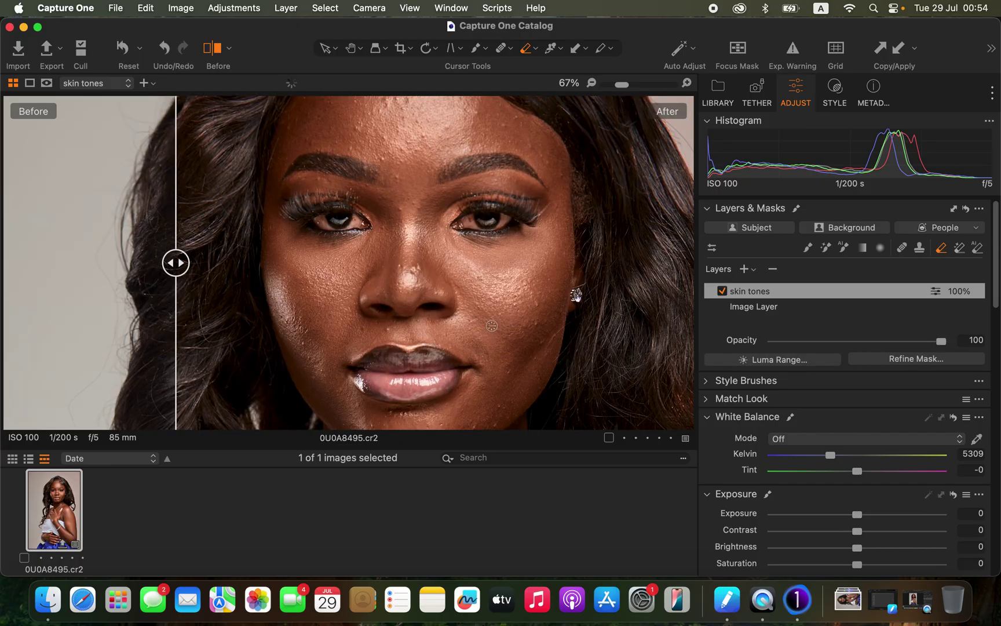
click(213, 48)
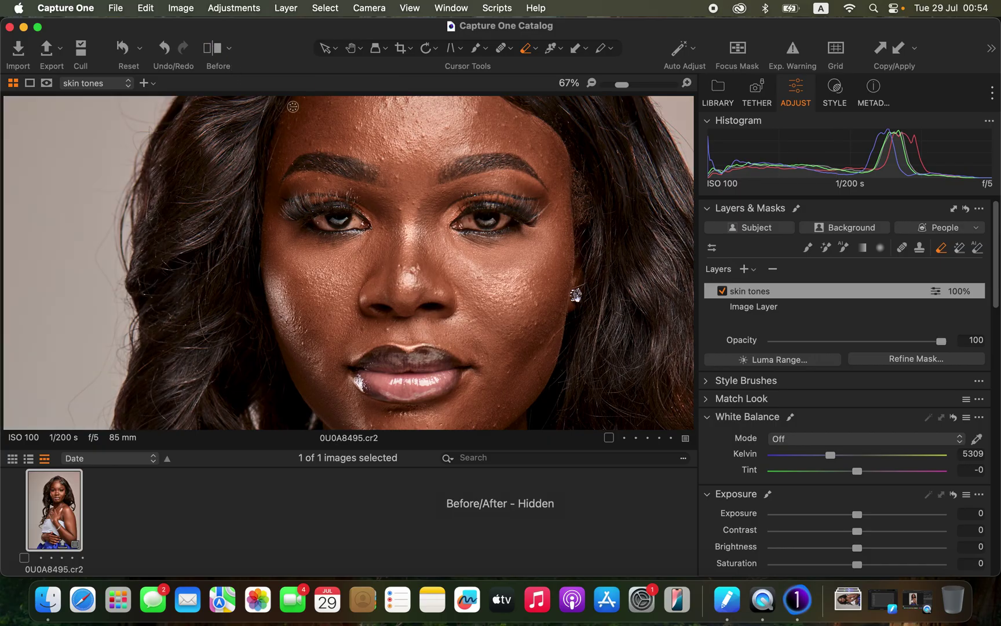
mouse_move(471, 216)
mouse_down()
mouse_move(493, 223)
mouse_move(500, 208)
mouse_move(473, 201)
mouse_move(454, 212)
mouse_move(492, 198)
mouse_move(517, 202)
mouse_move(498, 191)
mouse_move(517, 199)
mouse_move(484, 190)
mouse_move(446, 220)
mouse_move(473, 200)
mouse_move(526, 201)
mouse_move(460, 205)
mouse_move(471, 206)
mouse_move(446, 215)
mouse_up()
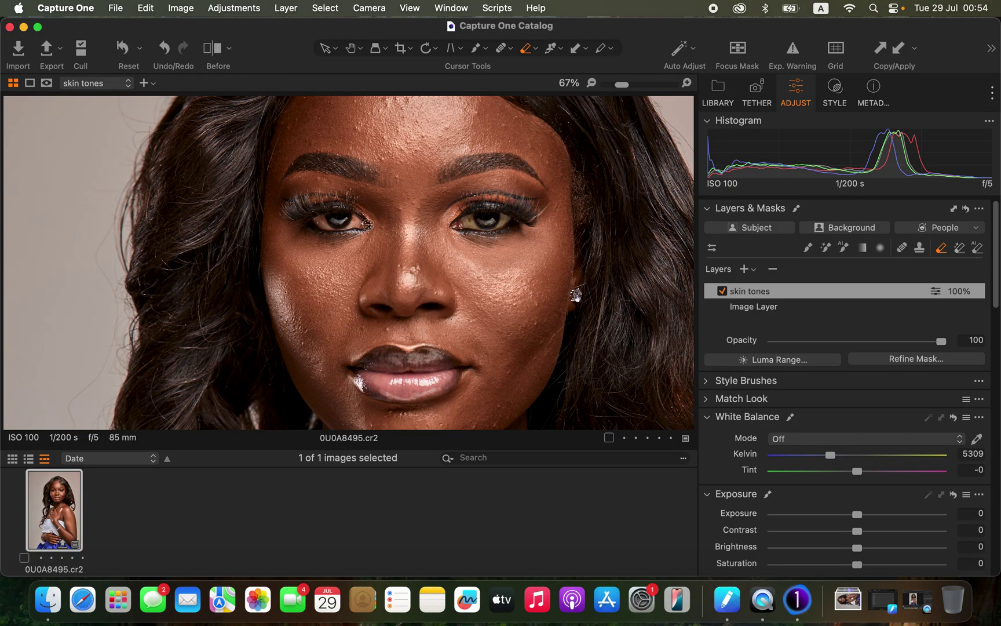
key(m)
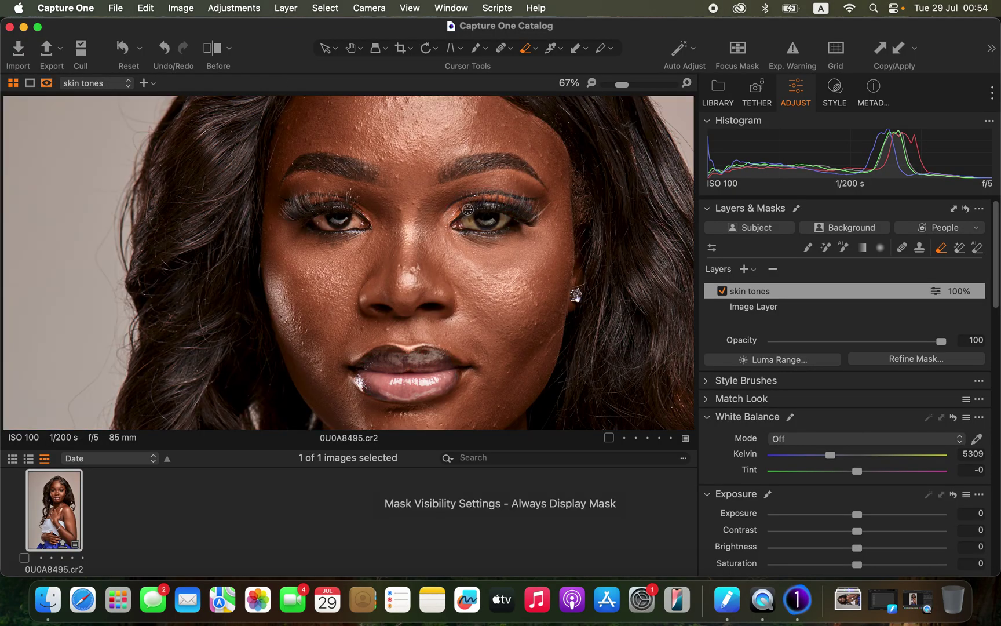
key(m)
key(m)
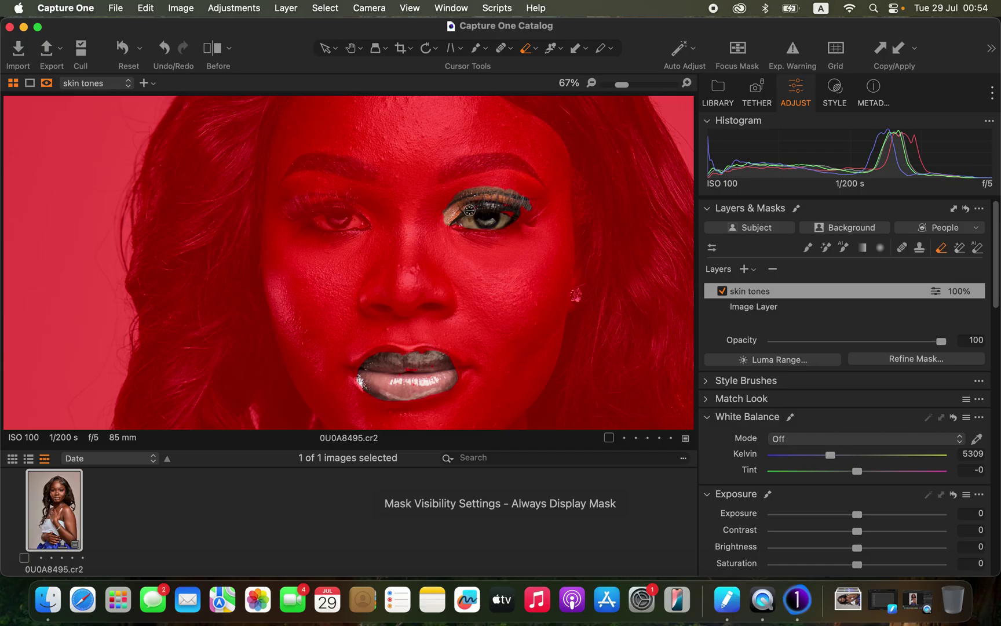
- Erase the mask from the left eye and upper lip, then fit the whole photo in view
mouse_move(320, 198)
mouse_down()
mouse_move(329, 224)
mouse_move(336, 207)
mouse_move(342, 222)
mouse_move(310, 192)
mouse_move(334, 195)
mouse_move(363, 221)
mouse_move(324, 220)
mouse_move(335, 228)
mouse_move(331, 194)
mouse_move(369, 215)
mouse_move(299, 193)
mouse_move(346, 196)
mouse_move(300, 195)
mouse_move(355, 225)
mouse_up()
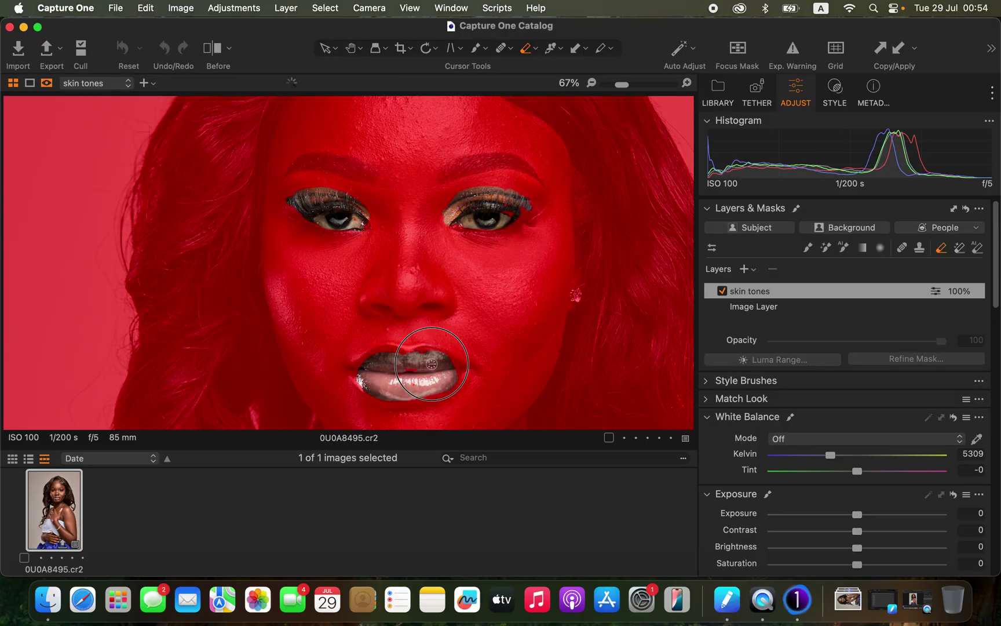
mouse_move(404, 359)
mouse_down()
mouse_move(464, 372)
mouse_move(437, 383)
mouse_move(456, 374)
mouse_move(354, 368)
mouse_move(371, 383)
mouse_move(399, 356)
mouse_move(377, 356)
mouse_move(391, 349)
mouse_move(407, 356)
mouse_move(383, 352)
mouse_move(450, 365)
mouse_up()
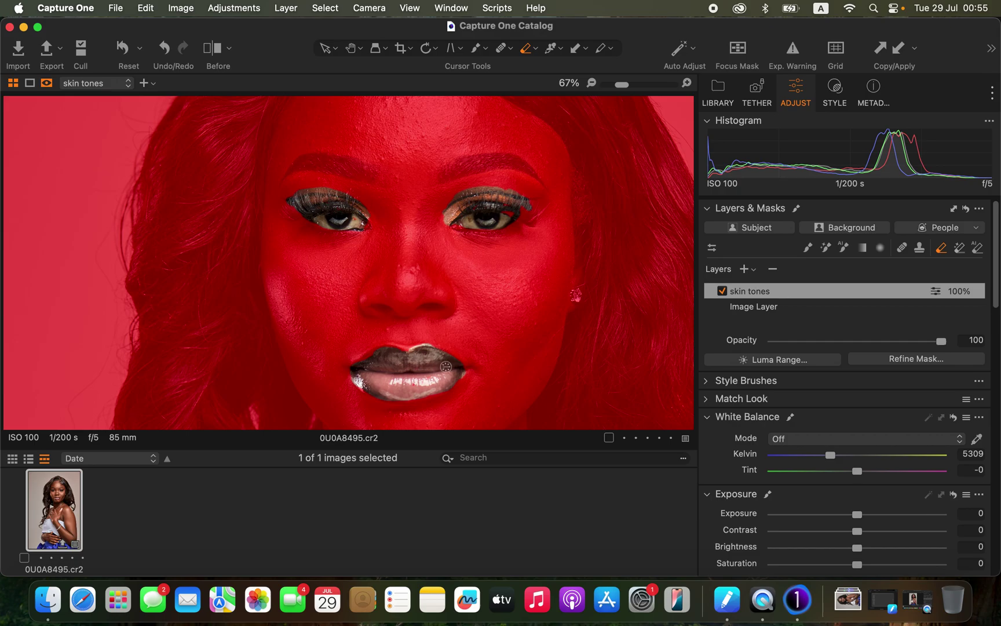
key(super+0)
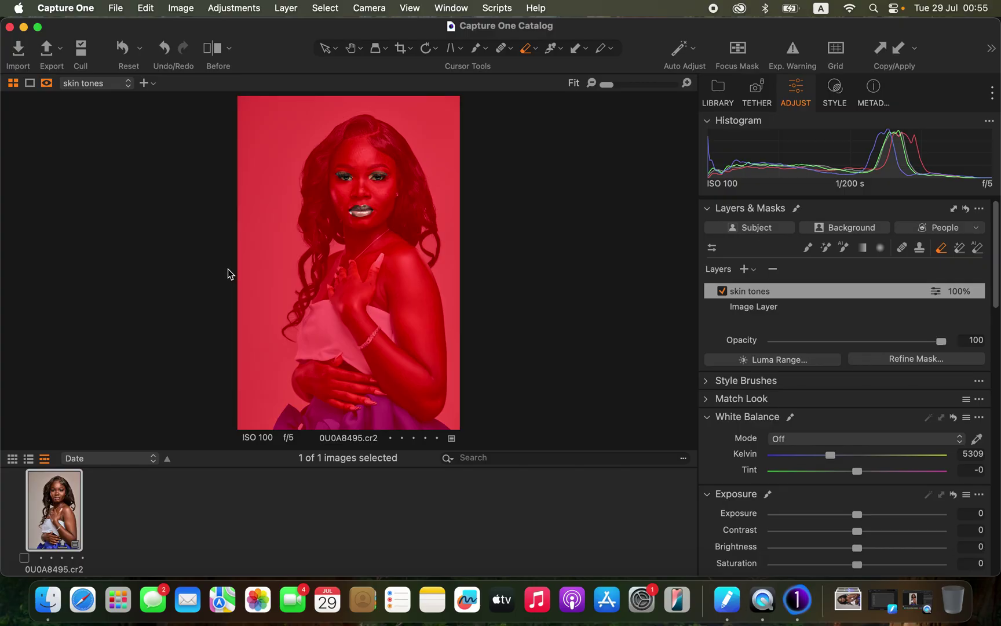
- Hide the mask, compare against the original with Before/After, and set skin tones opacity to 93%
key(m)
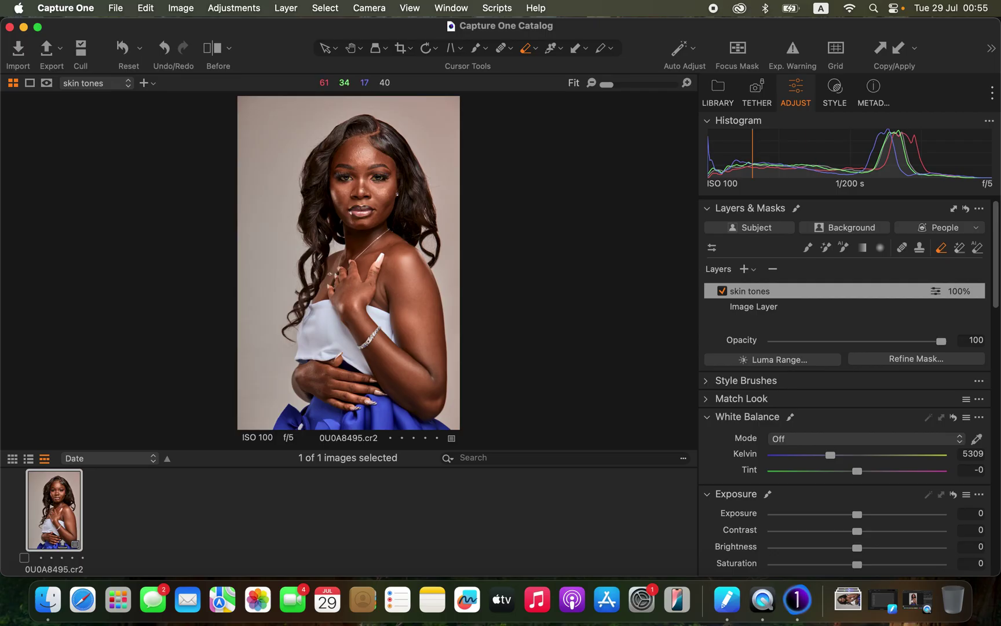
click(213, 48)
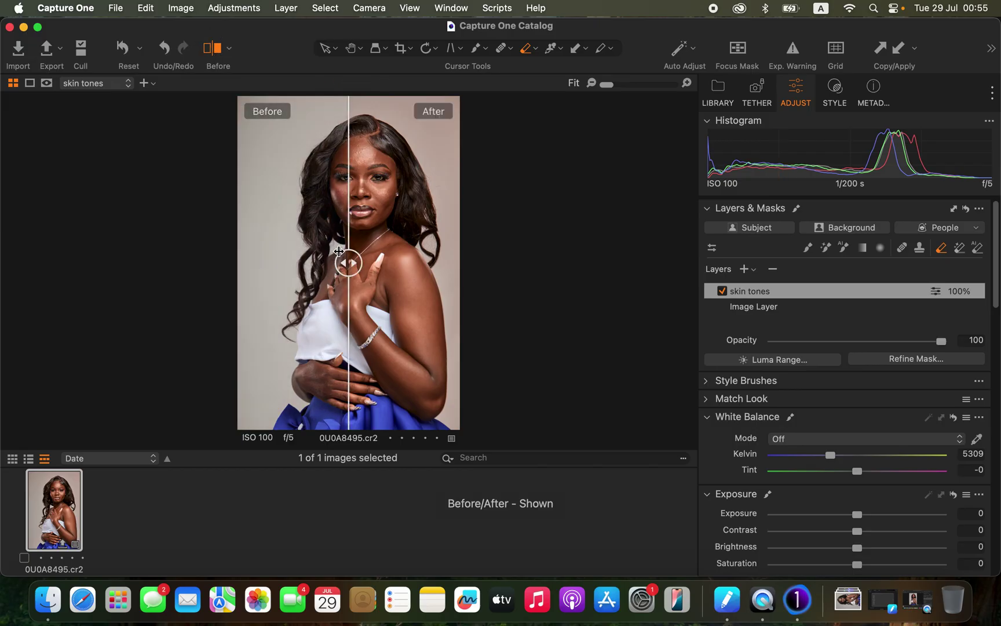
drag(339, 251, 115, 227)
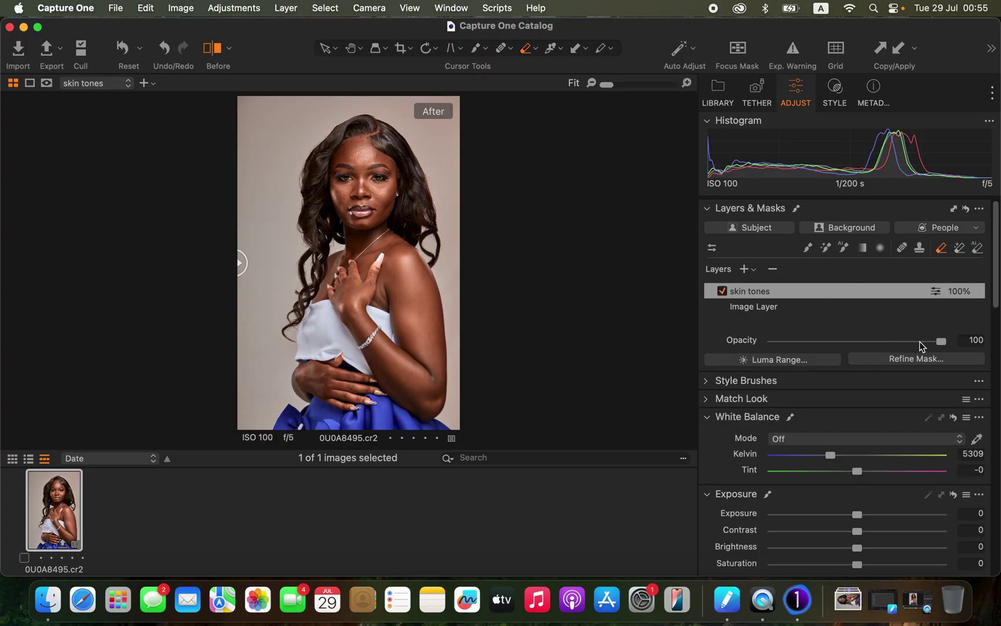
mouse_move(921, 343)
mouse_down()
mouse_move(912, 343)
mouse_move(929, 343)
mouse_up()
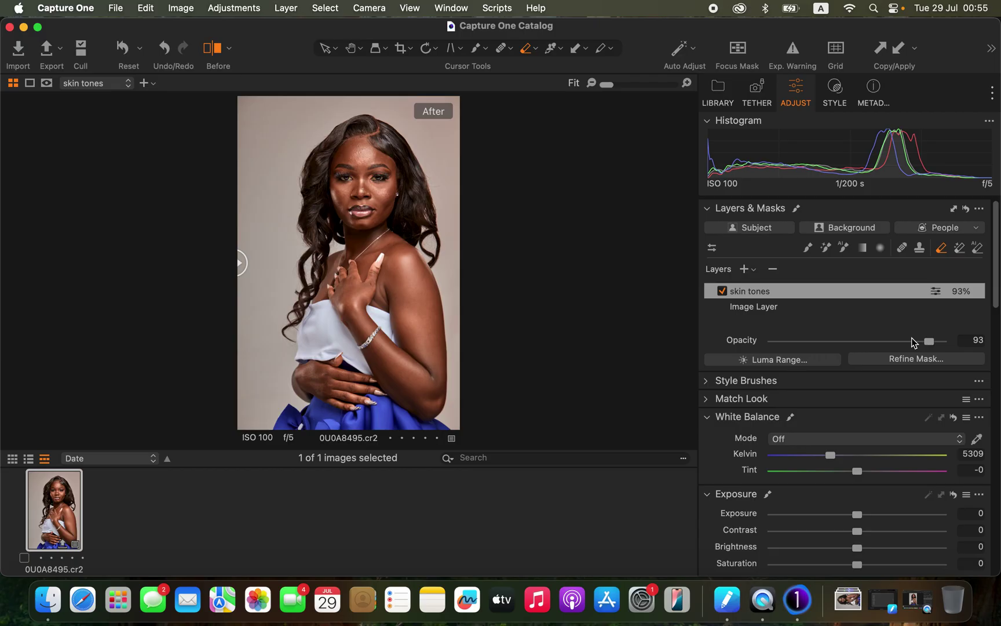
- In the Color Editor's Basic tab, set orange Lightness to -4.2 with hue and saturation left at 0
scroll(996, 300, down, 10)
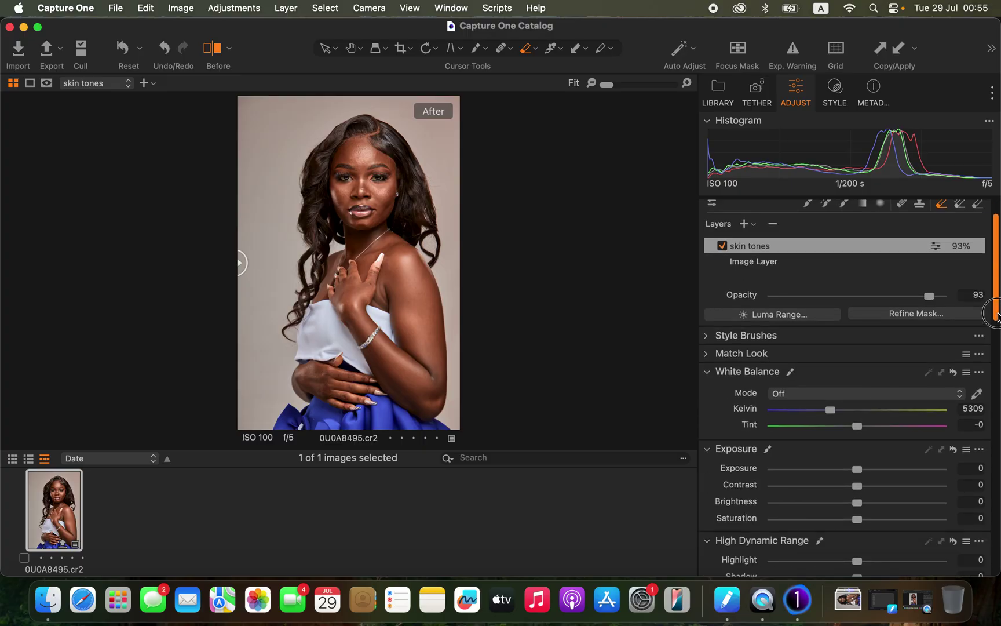
scroll(992, 441, down, 4)
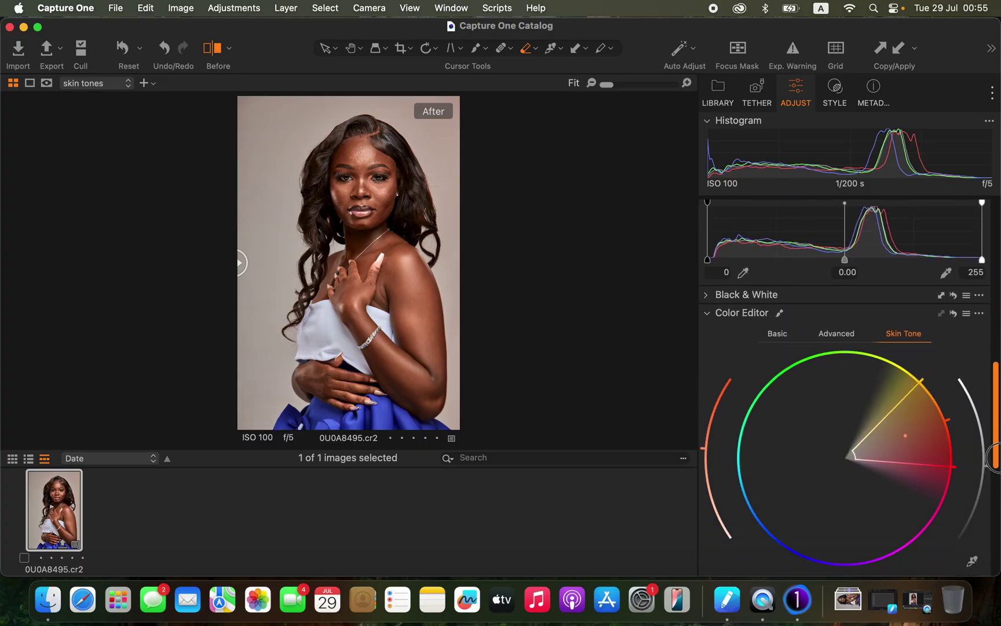
click(778, 290)
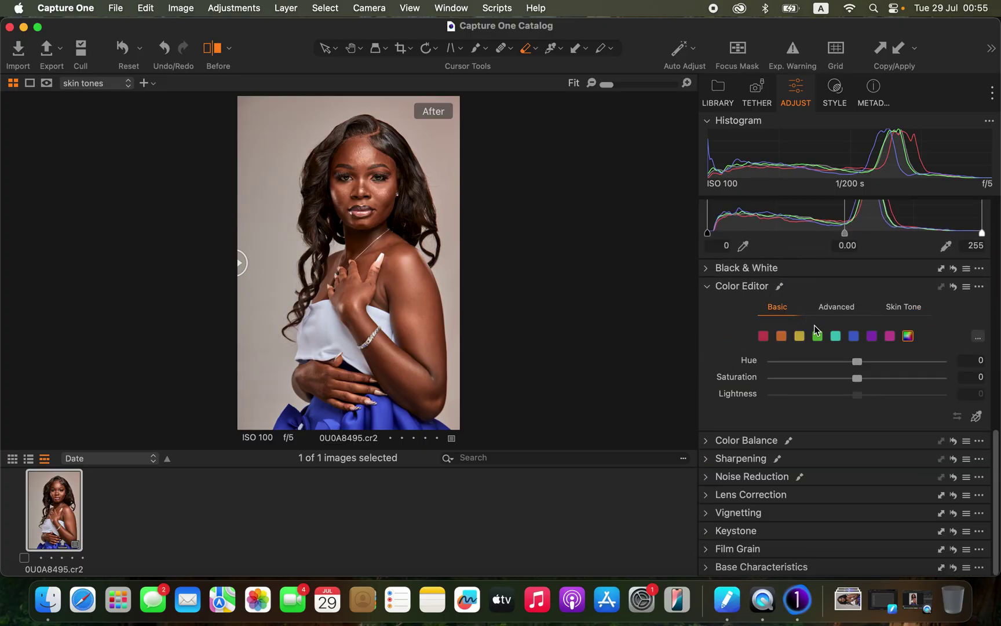
click(786, 336)
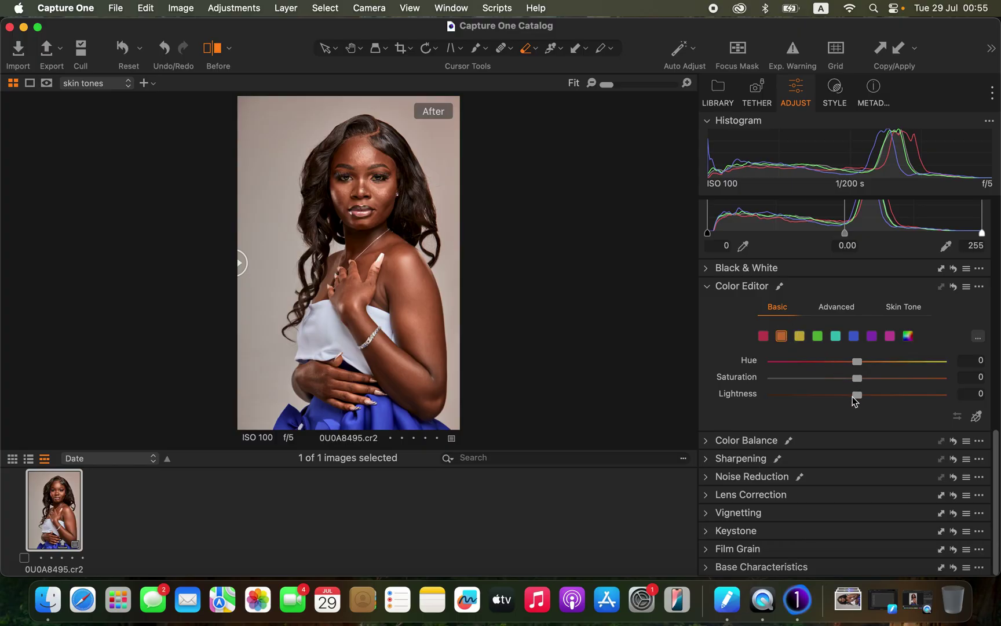
mouse_move(856, 394)
mouse_down()
mouse_move(840, 395)
mouse_move(852, 398)
mouse_up()
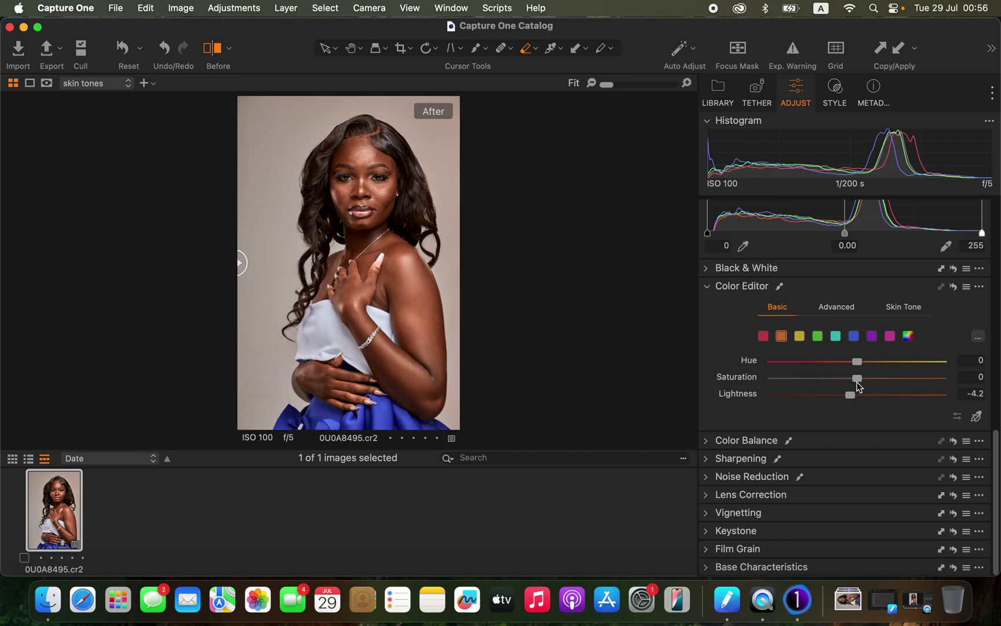
mouse_move(856, 377)
mouse_down()
mouse_move(844, 377)
mouse_move(857, 380)
mouse_up()
drag(240, 264, 137, 214)
click(181, 8)
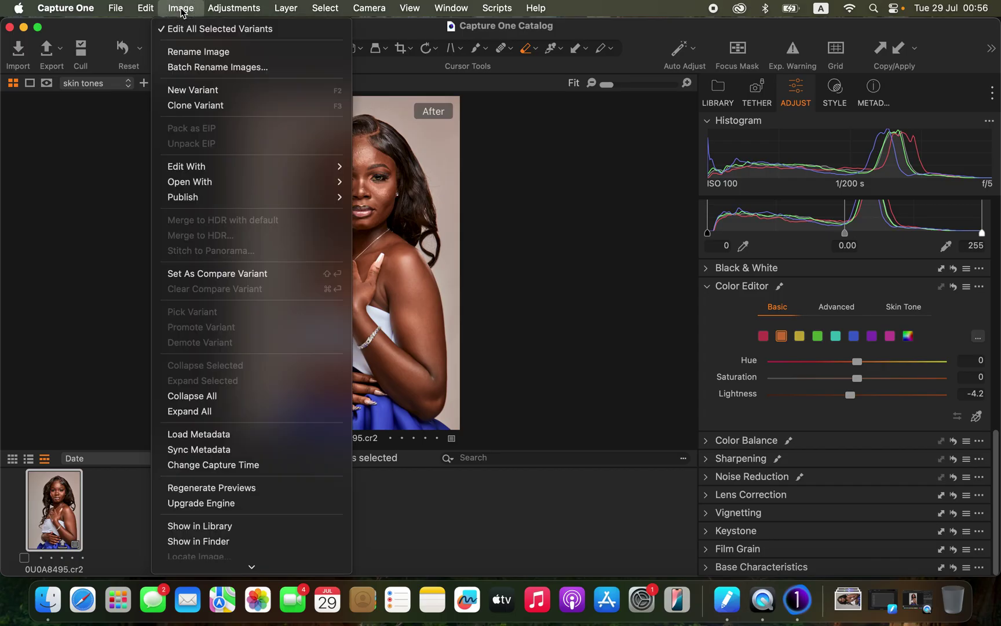
mouse_move(204, 167)
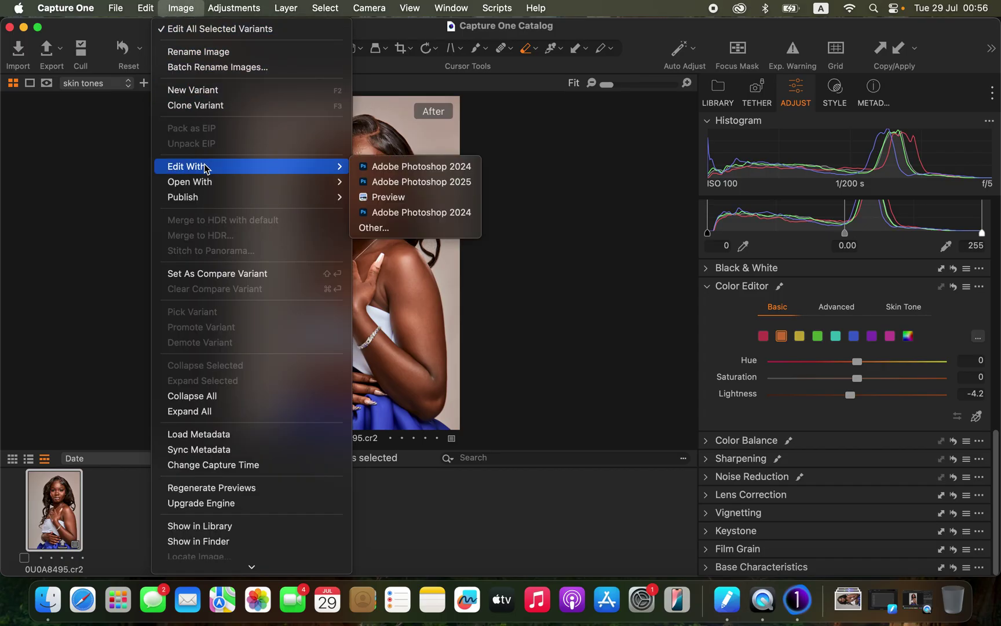
click(448, 184)
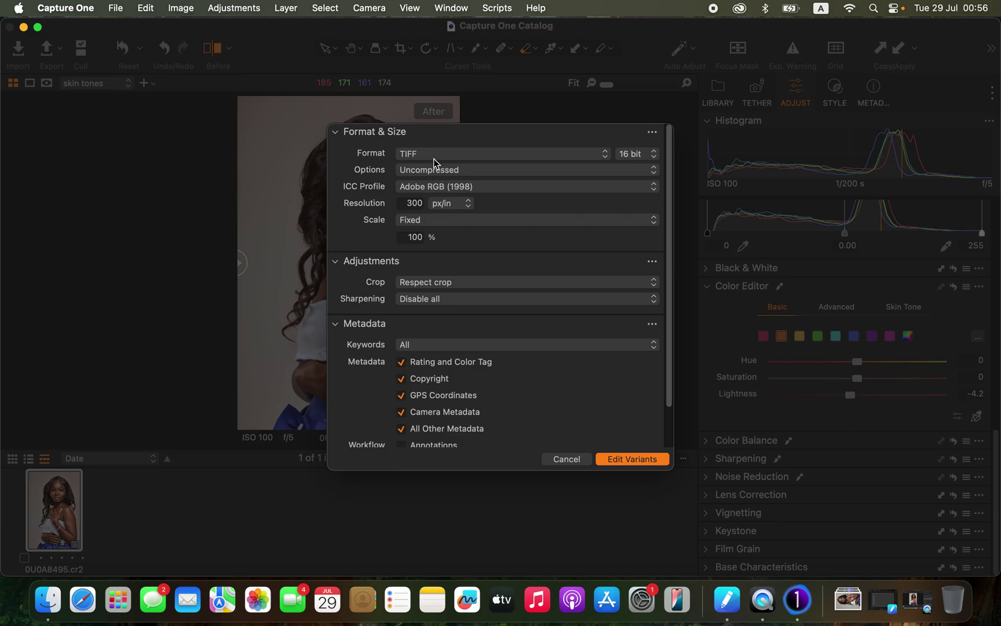
click(434, 162)
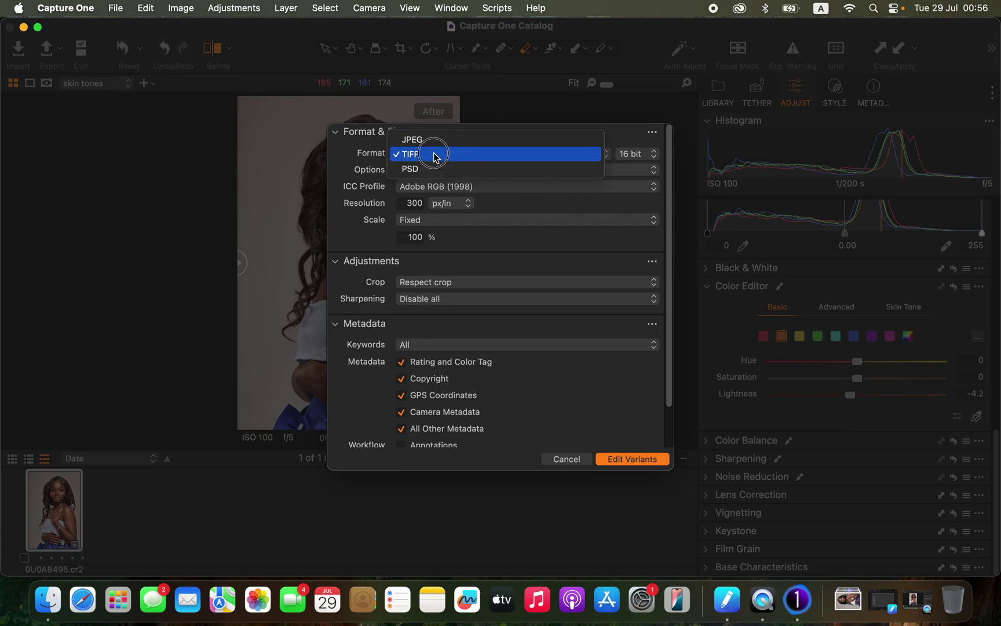
click(435, 154)
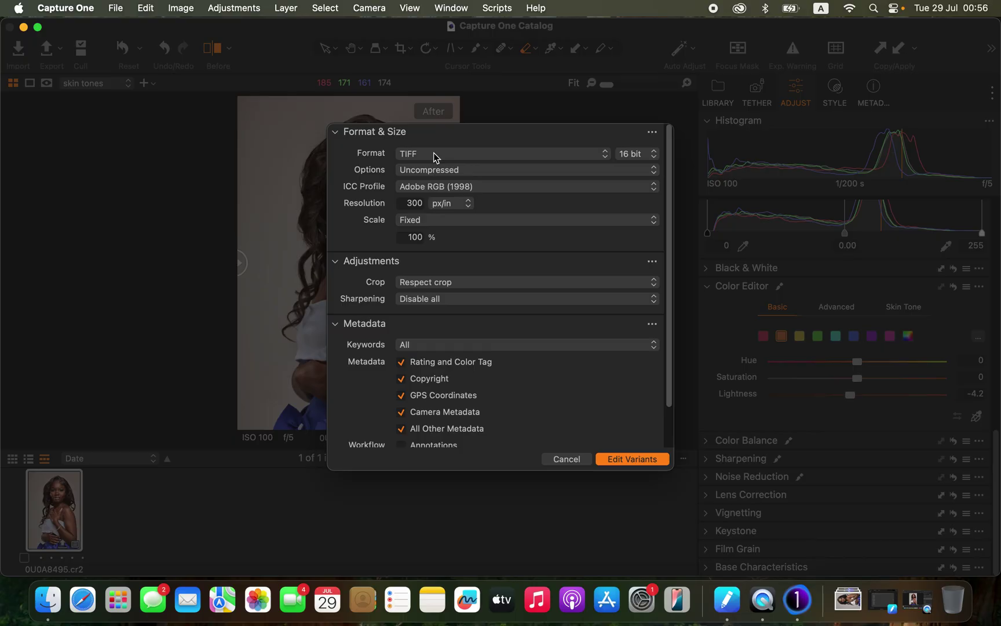
click(451, 187)
click(451, 190)
scroll(580, 377, down, 3)
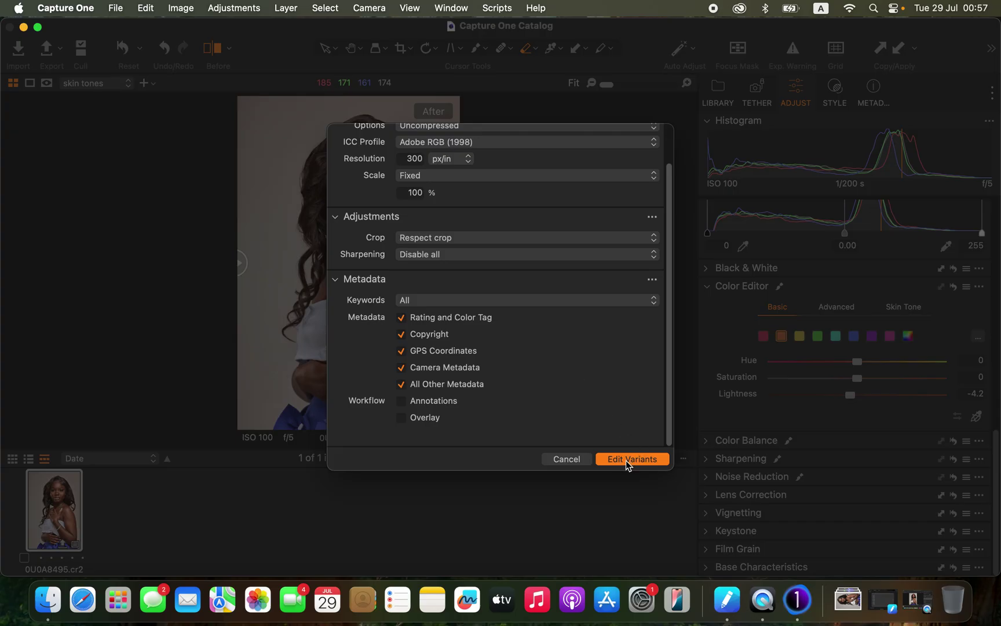
click(582, 459)
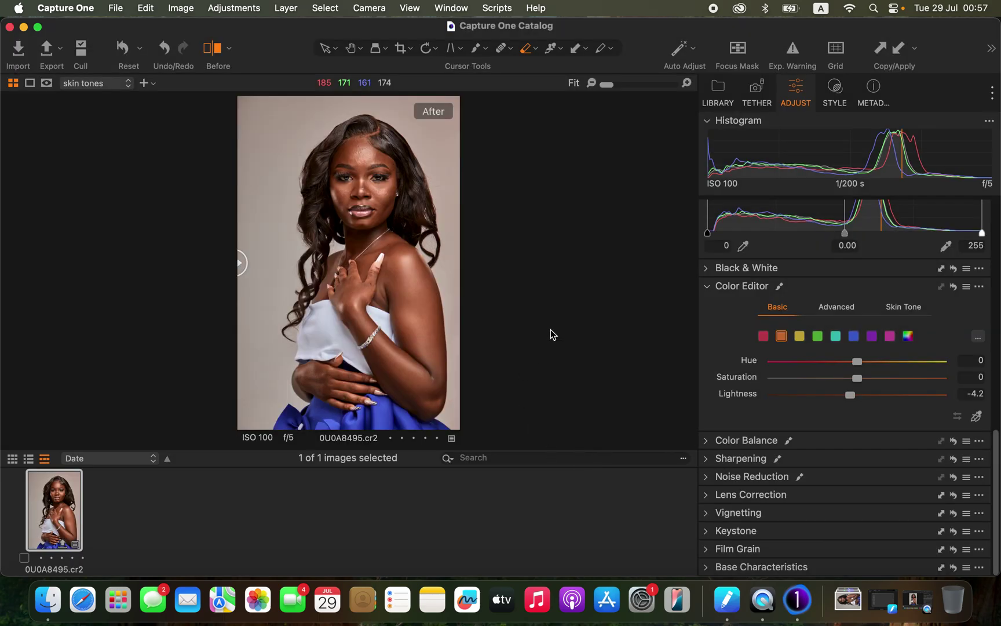